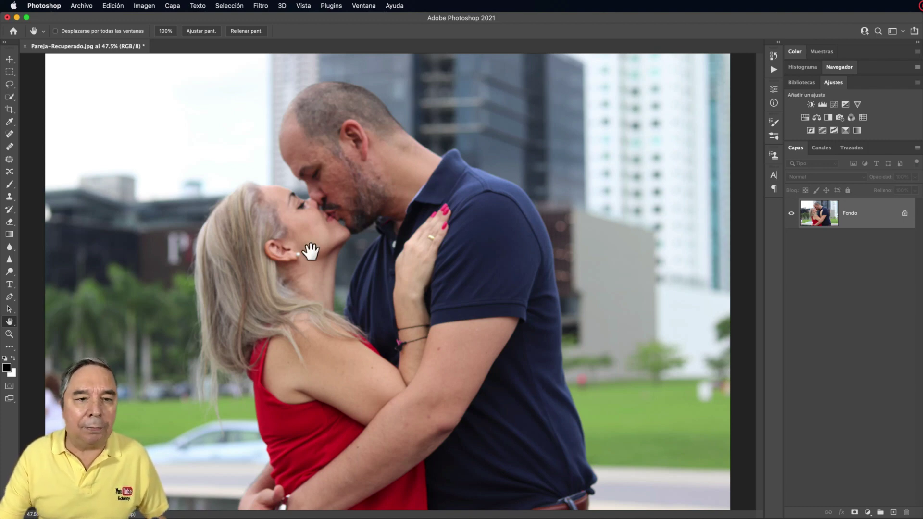
Zoom in on the couple's faces, fit the photo back on screen, and open the Selección menu.
{"action": "scroll", "coordinate": [310, 250], "scroll_direction": "up", "scroll_amount": 5}
{"action": "left_click_drag", "start_coordinate": [455, 169], "coordinate": [434, 287]}
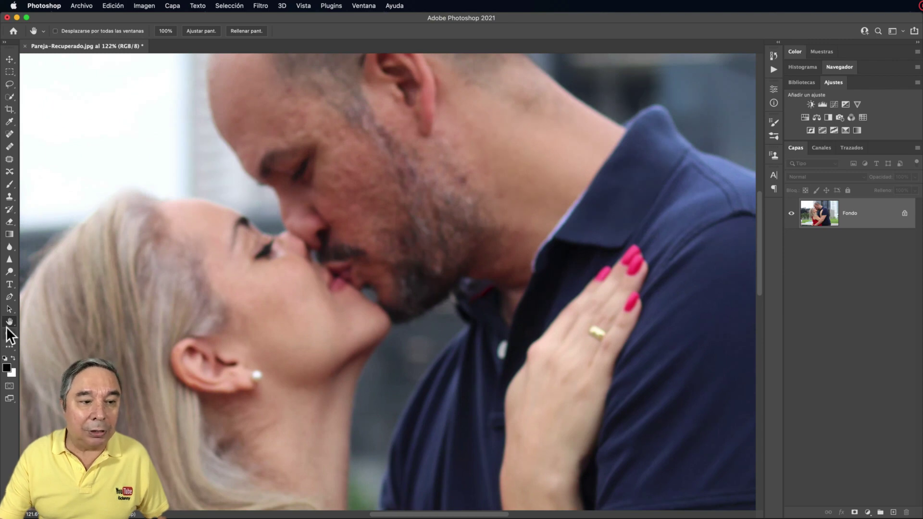
{"action": "double_click", "coordinate": [9, 320]}
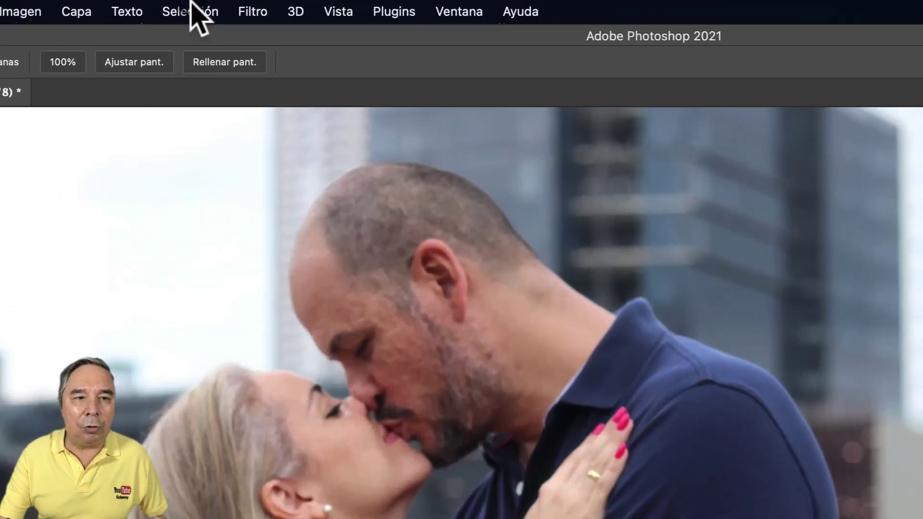
{"action": "left_click", "coordinate": [193, 11]}
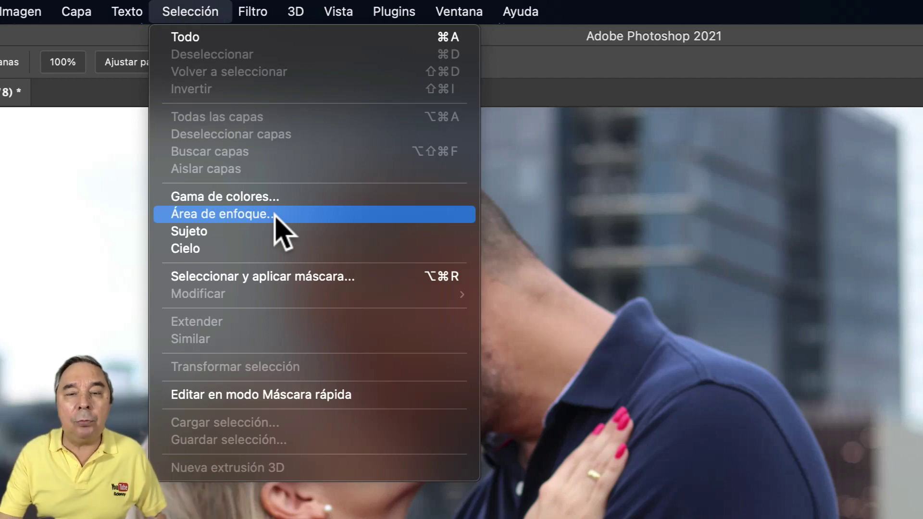
Start Área de enfoque, move its dialog off the couple, and try Rango enfocado 5.11.
{"action": "left_click", "coordinate": [275, 217]}
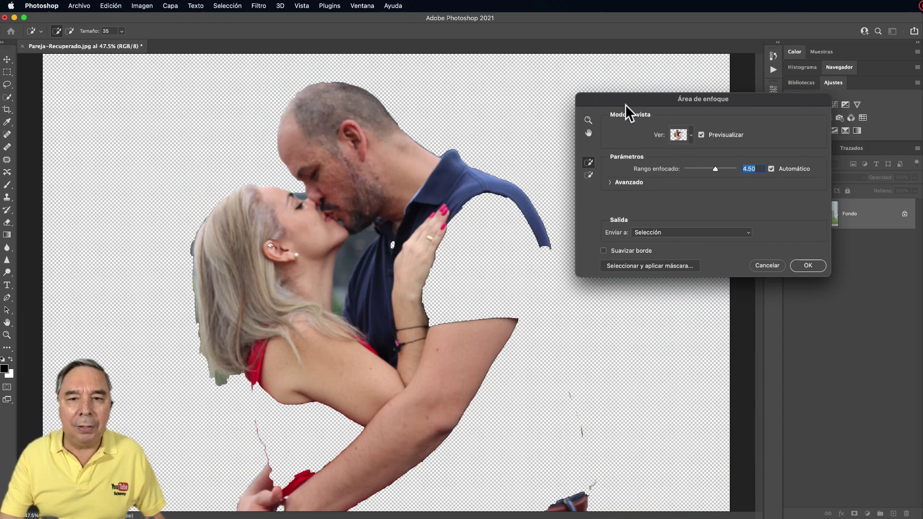
{"action": "left_click_drag", "start_coordinate": [625, 105], "coordinate": [644, 71]}
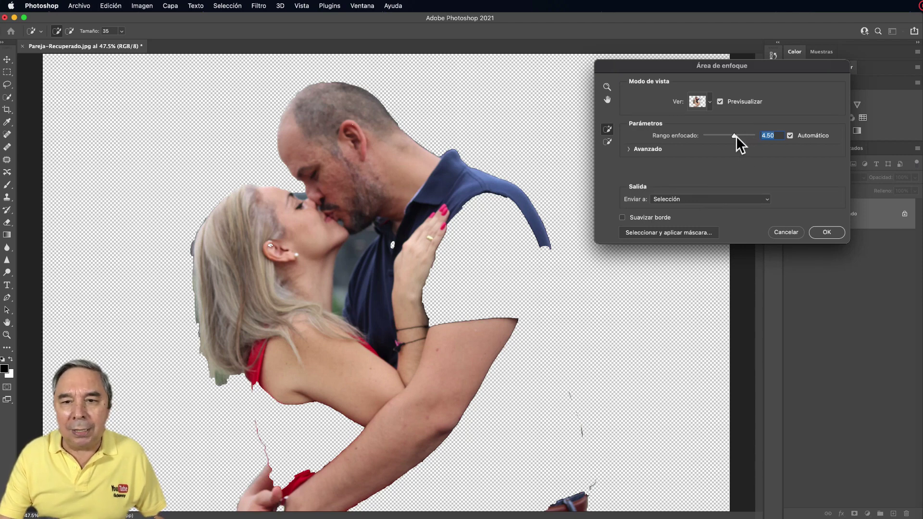
{"action": "left_click_drag", "start_coordinate": [734, 135], "coordinate": [738, 135]}
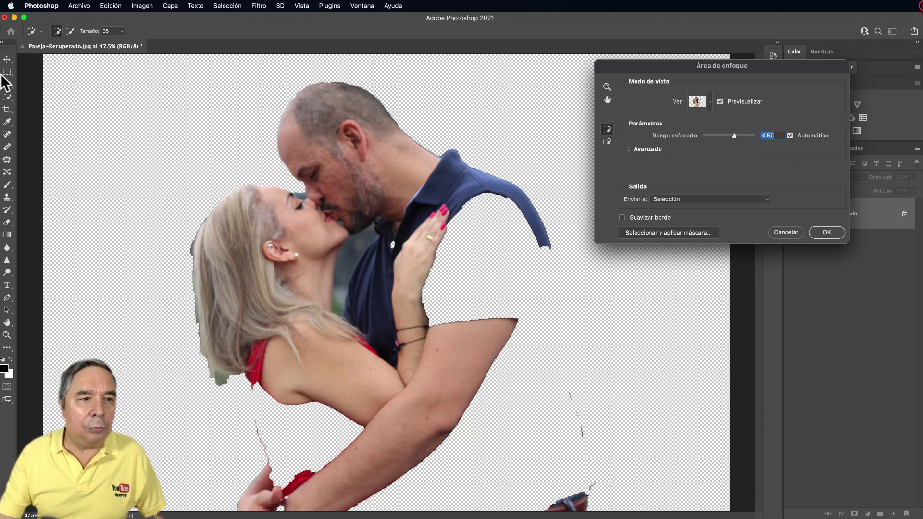
Set the focus-area brush size to 114.
{"action": "left_click", "coordinate": [121, 31]}
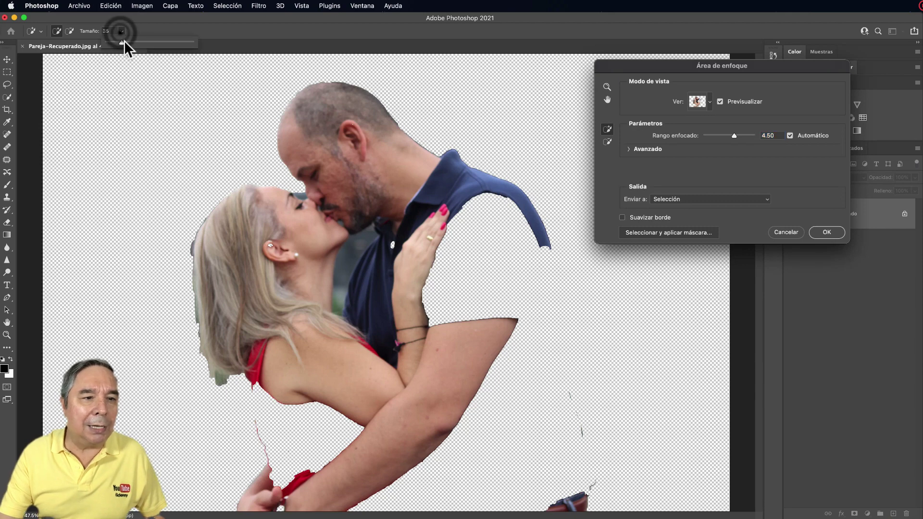
{"action": "left_click_drag", "start_coordinate": [124, 42], "coordinate": [151, 42]}
{"action": "left_click", "coordinate": [792, 195]}
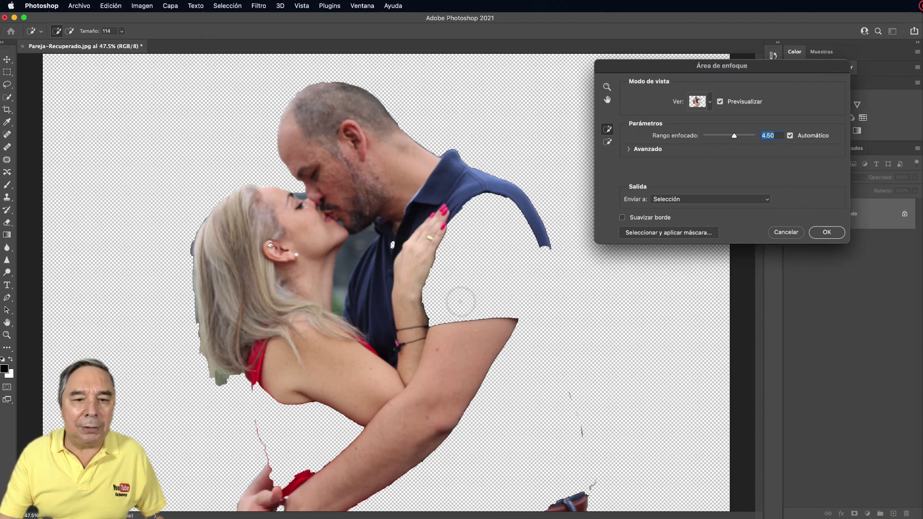
Paint the man's shirt, hand edge, arm and lower body into the focus area.
{"action": "left_click_drag", "start_coordinate": [461, 301], "coordinate": [488, 222]}
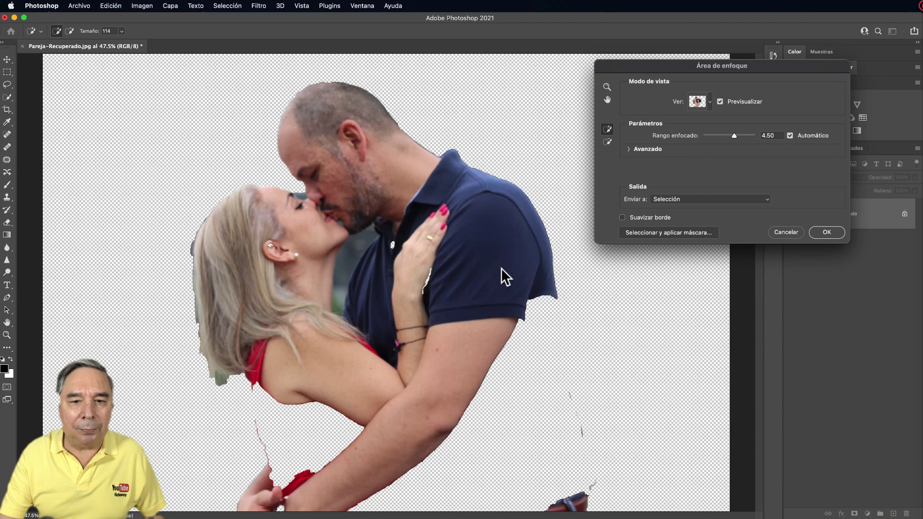
{"action": "left_click_drag", "start_coordinate": [422, 291], "coordinate": [431, 263]}
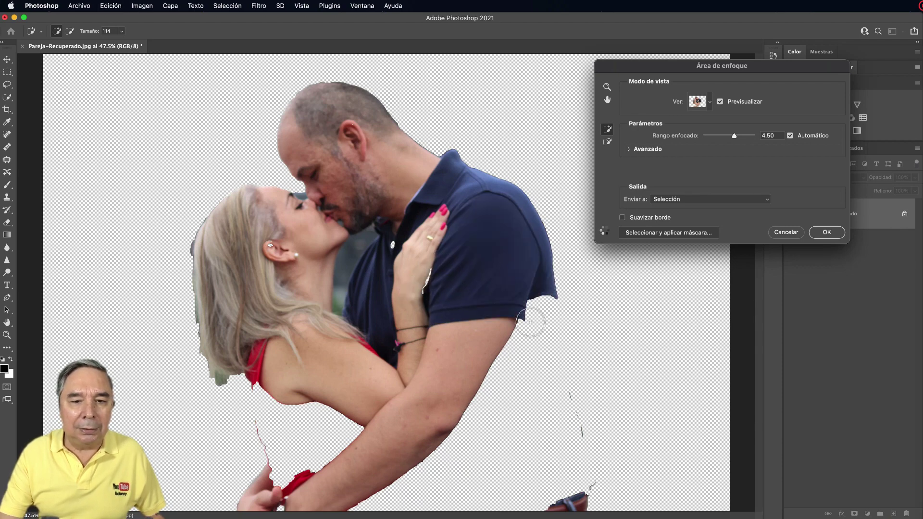
{"action": "left_click_drag", "start_coordinate": [530, 315], "coordinate": [498, 491]}
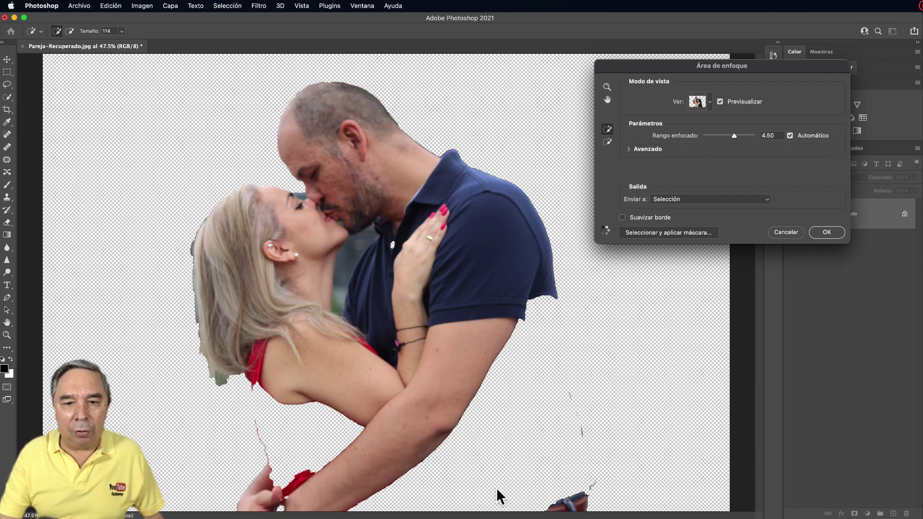
{"action": "left_click_drag", "start_coordinate": [335, 429], "coordinate": [343, 455]}
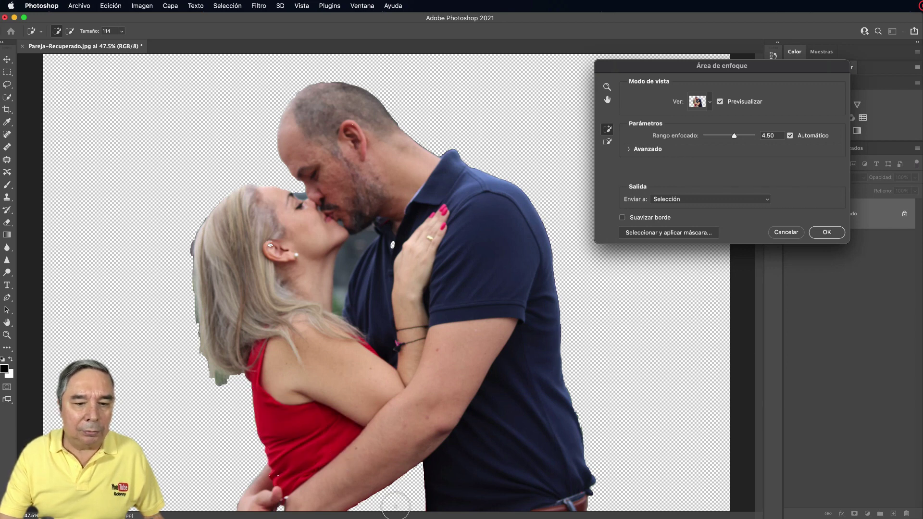
{"action": "left_click_drag", "start_coordinate": [393, 498], "coordinate": [418, 480]}
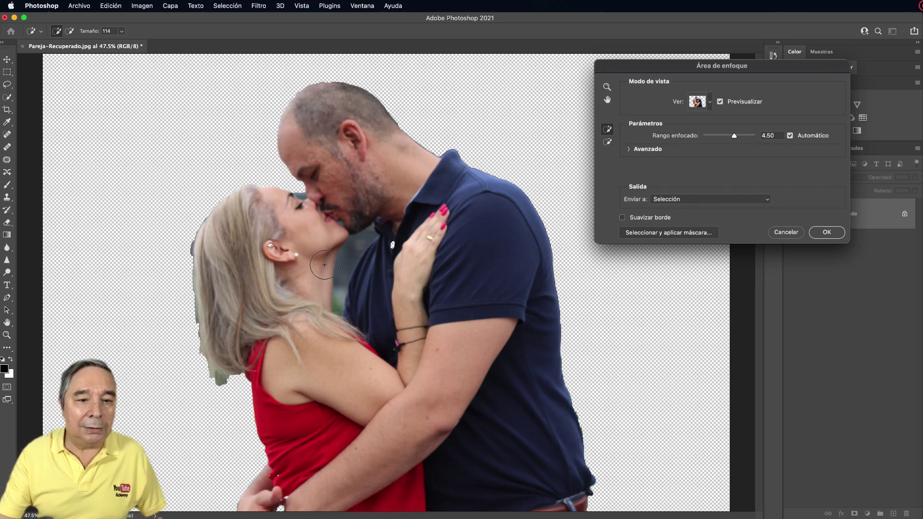
Subtract the background beside the woman's neck from the focus area.
{"action": "left_click", "coordinate": [608, 142]}
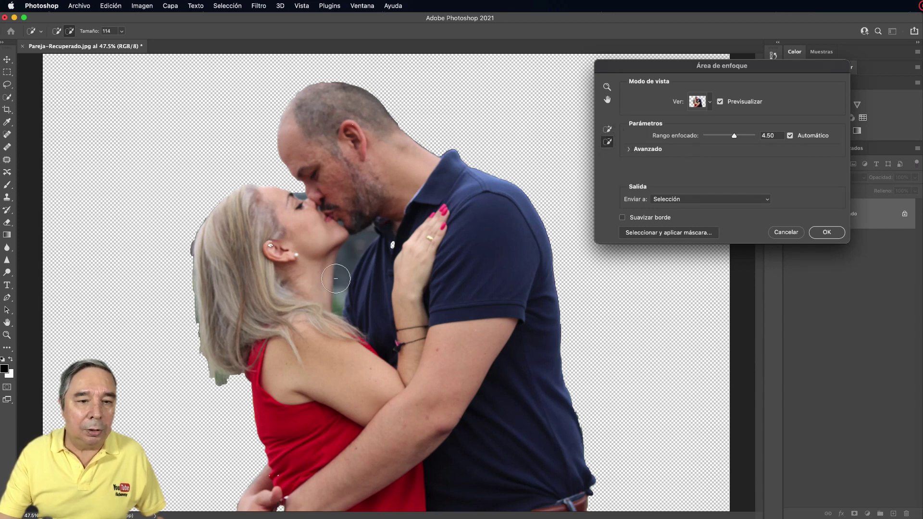
{"action": "left_click_drag", "start_coordinate": [341, 278], "coordinate": [351, 255]}
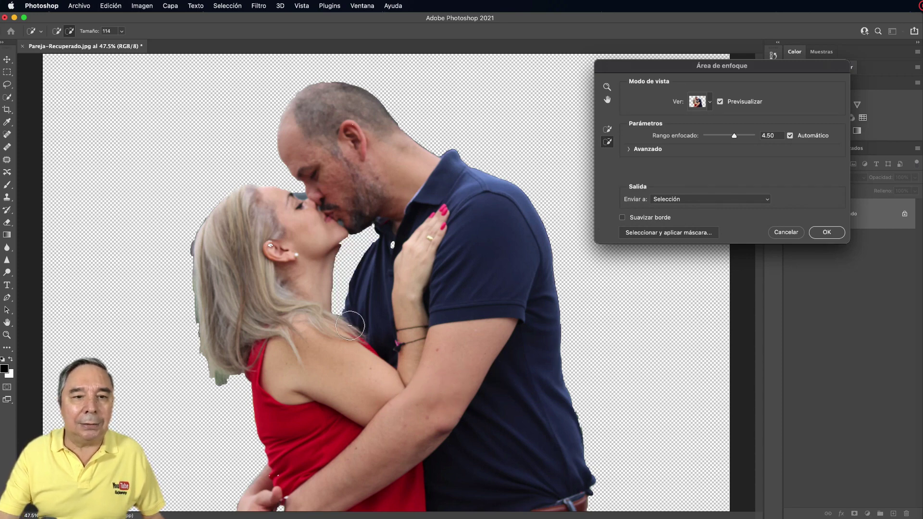
{"action": "scroll", "coordinate": [355, 331], "scroll_direction": "up", "scroll_amount": 3}
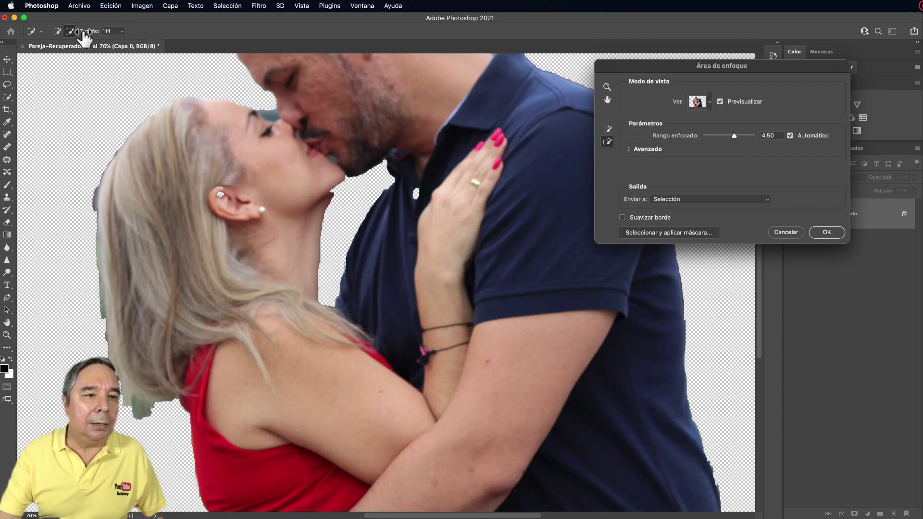
At brush size 40, remove the background patches below the man's chin.
{"action": "left_click", "coordinate": [122, 31]}
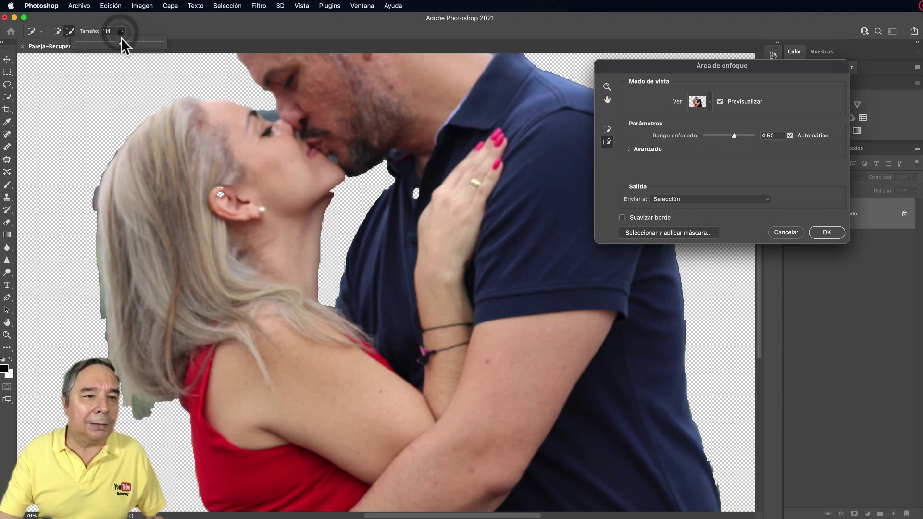
{"action": "left_click_drag", "start_coordinate": [119, 42], "coordinate": [93, 42]}
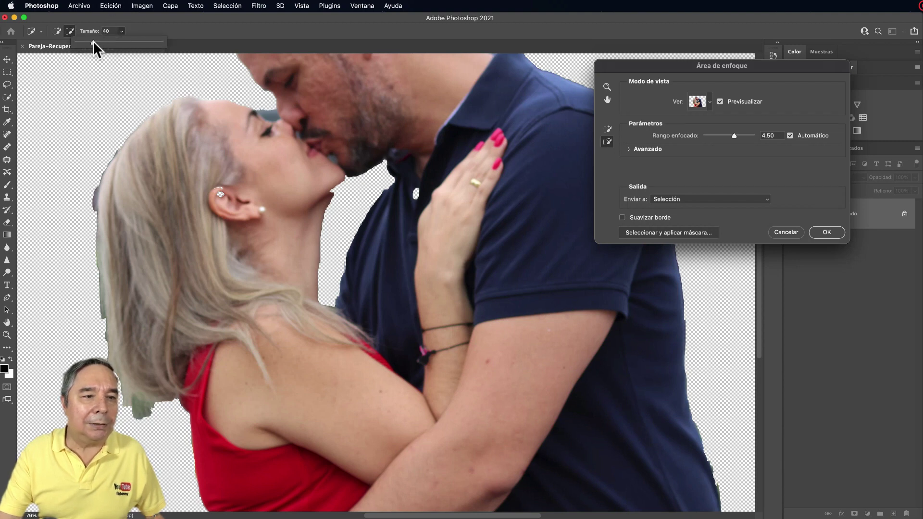
{"action": "left_click", "coordinate": [341, 165]}
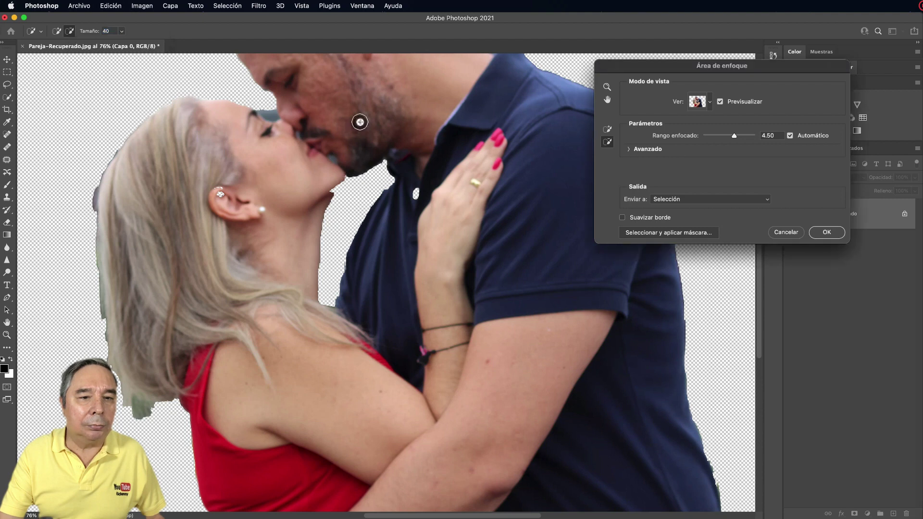
{"action": "left_click", "coordinate": [332, 156]}
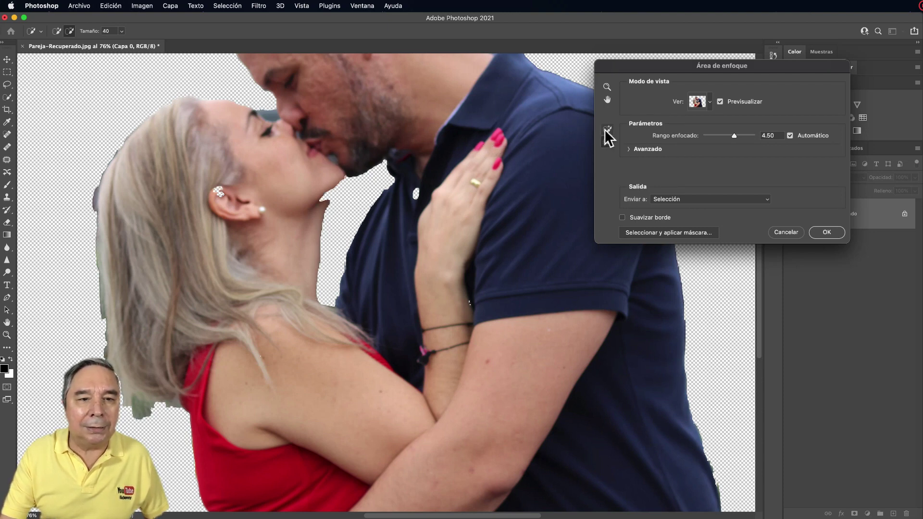
With a size-10 brush, subtract the sliver near the woman's eyebrow and restore her earring.
{"action": "left_click", "coordinate": [607, 142]}
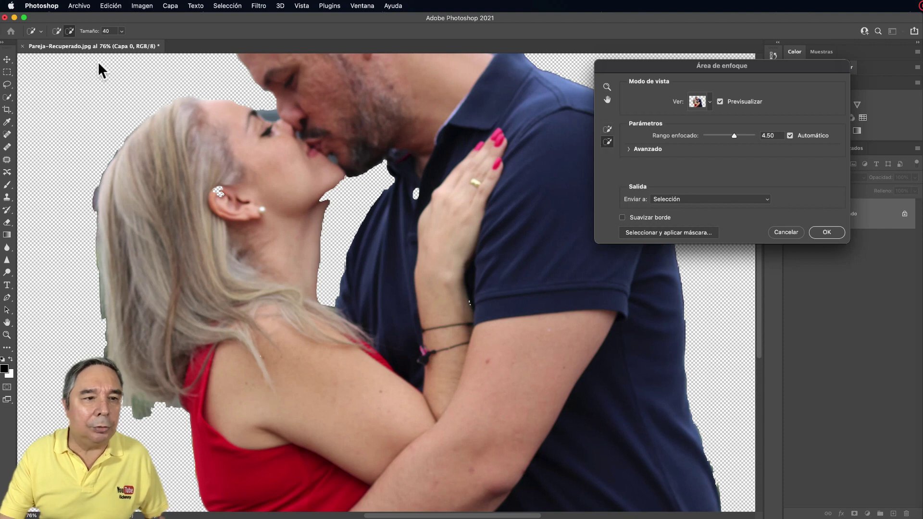
{"action": "left_click", "coordinate": [121, 31]}
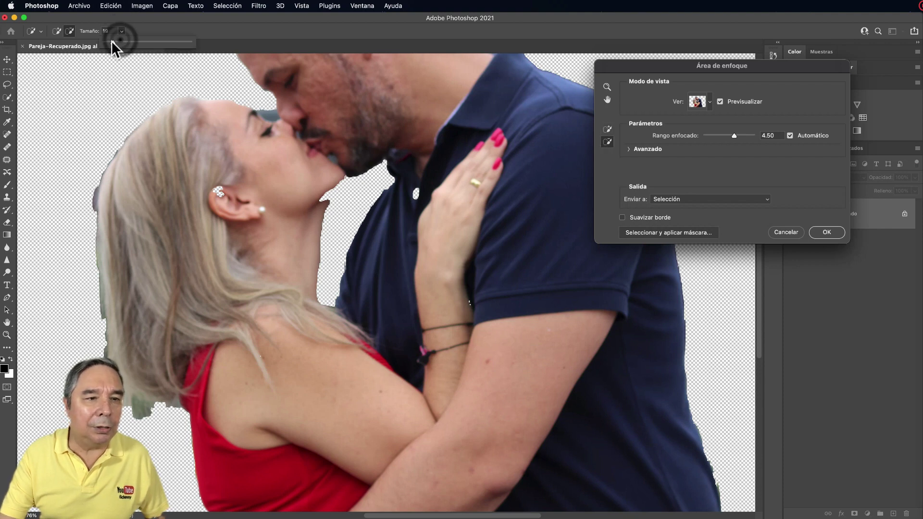
{"action": "left_click", "coordinate": [110, 41]}
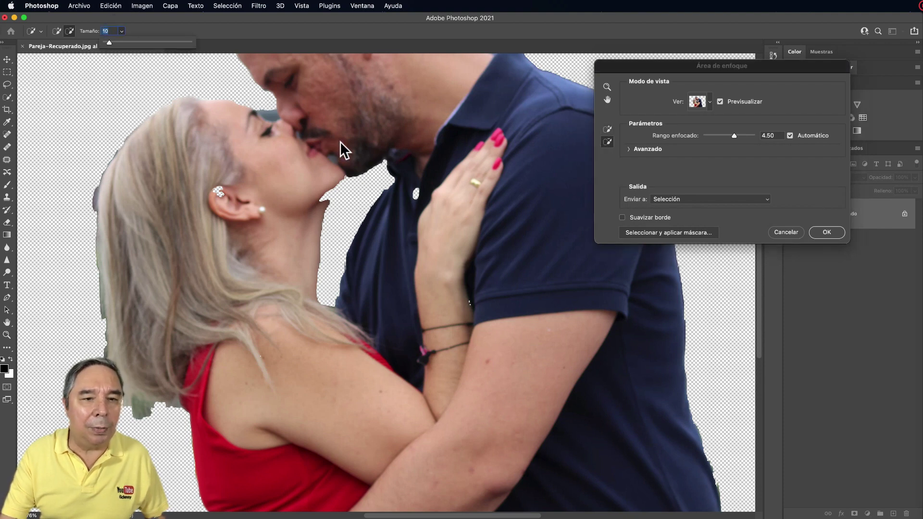
{"action": "left_click", "coordinate": [808, 202]}
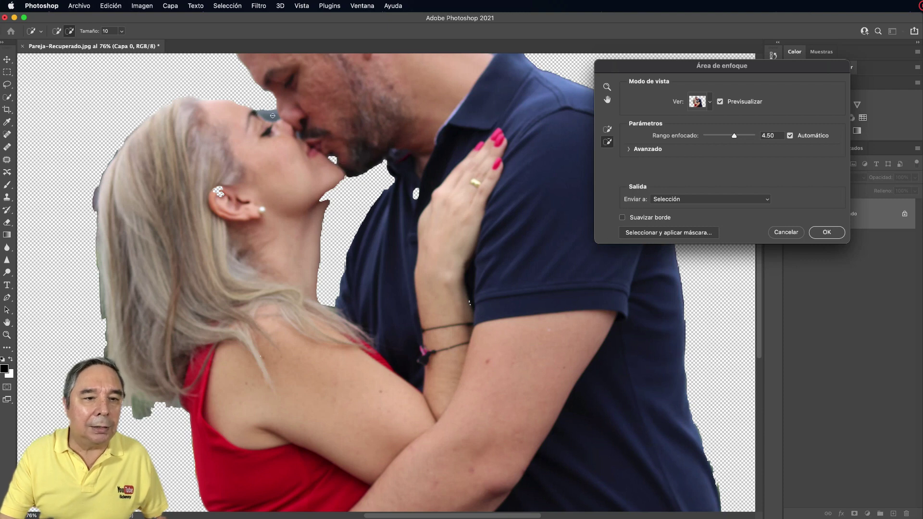
{"action": "left_click_drag", "start_coordinate": [272, 115], "coordinate": [266, 114]}
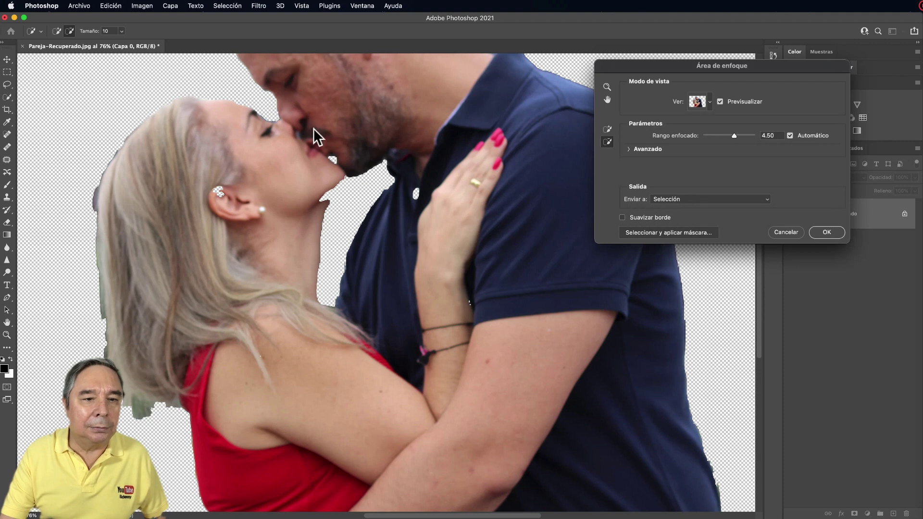
{"action": "left_click", "coordinate": [607, 128]}
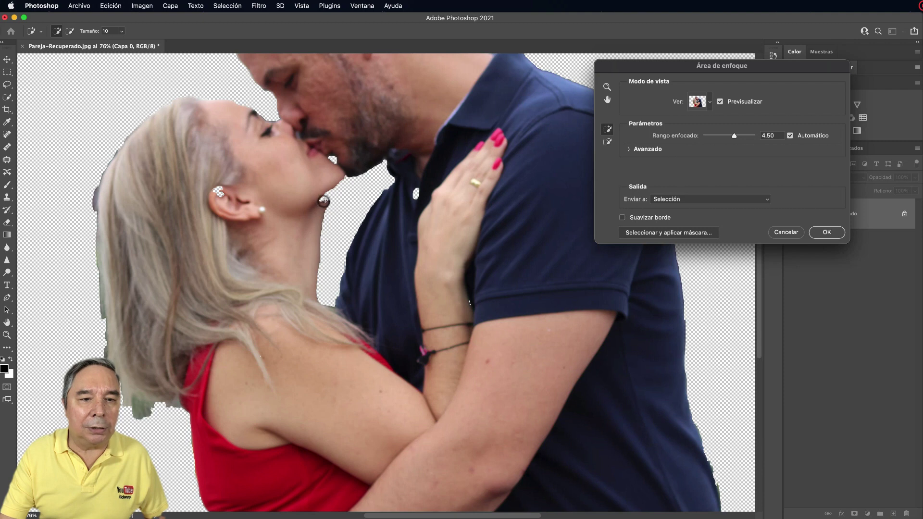
{"action": "left_click", "coordinate": [323, 201]}
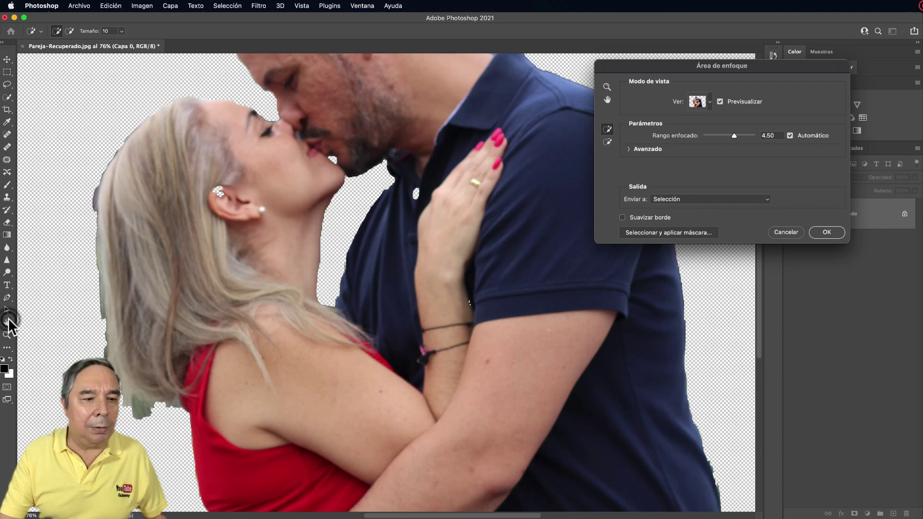
Add the hole in the man's ear and the woman's hand, using brush size 102.
{"action": "double_click", "coordinate": [607, 100]}
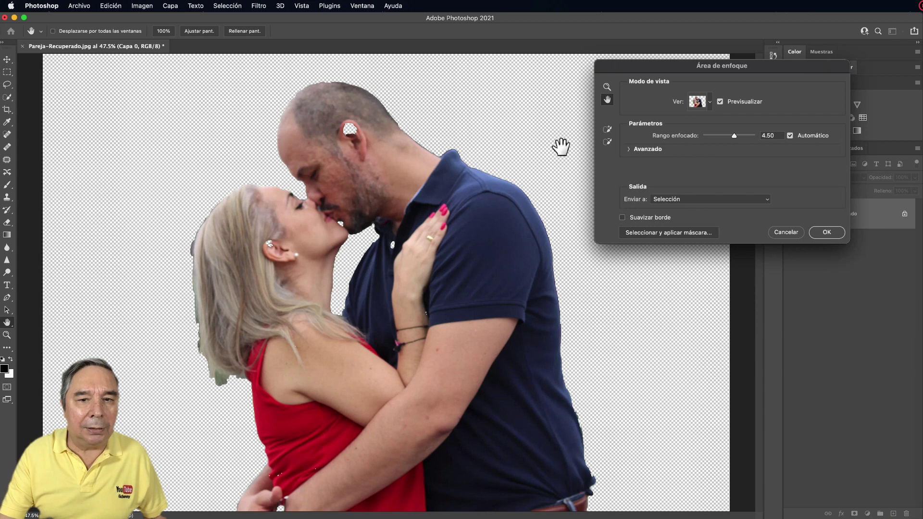
{"action": "left_click", "coordinate": [607, 130]}
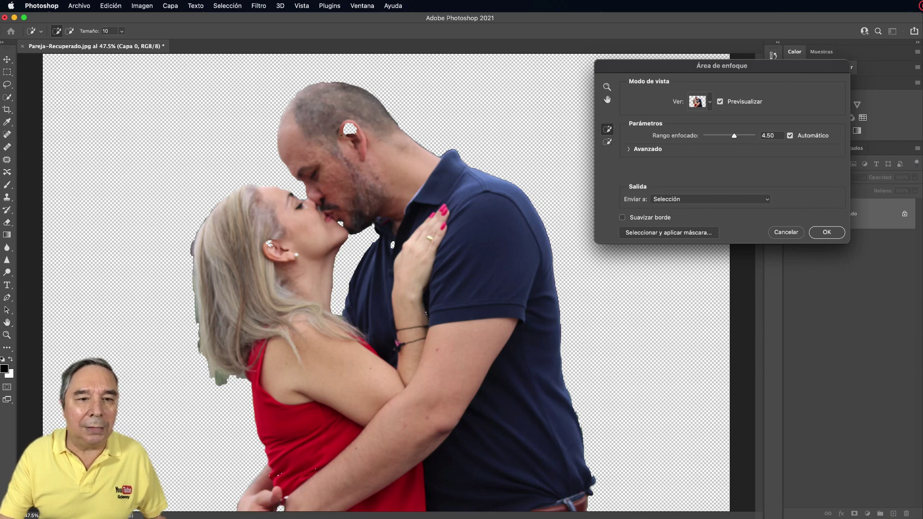
{"action": "left_click_drag", "start_coordinate": [347, 128], "coordinate": [353, 130]}
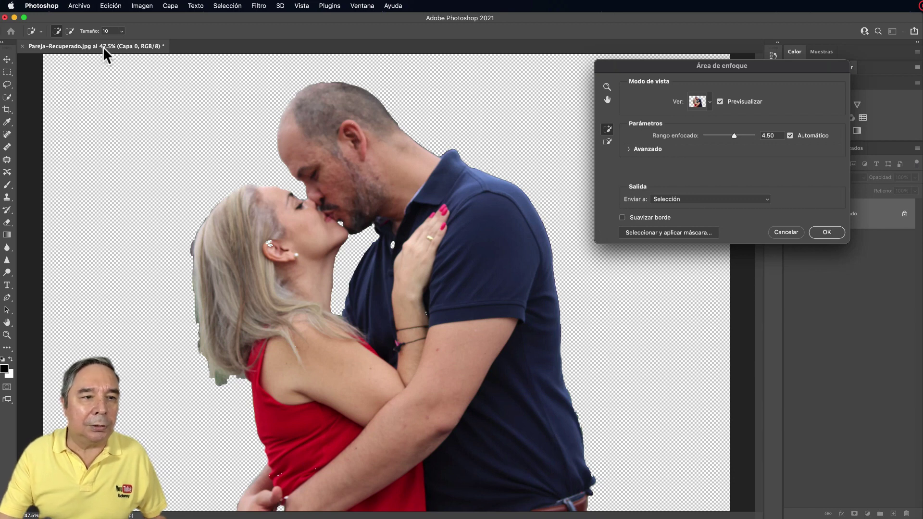
{"action": "left_click", "coordinate": [122, 30]}
{"action": "left_click_drag", "start_coordinate": [120, 42], "coordinate": [160, 43]}
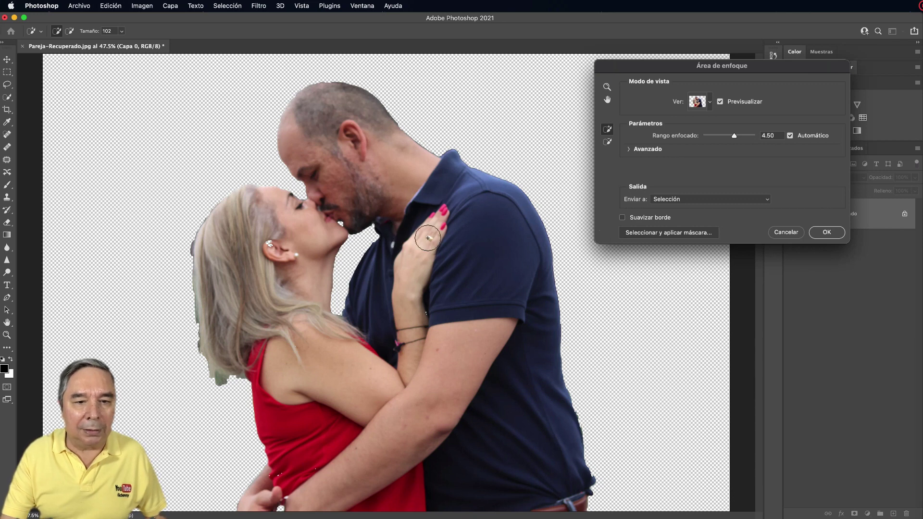
{"action": "left_click_drag", "start_coordinate": [420, 302], "coordinate": [427, 314]}
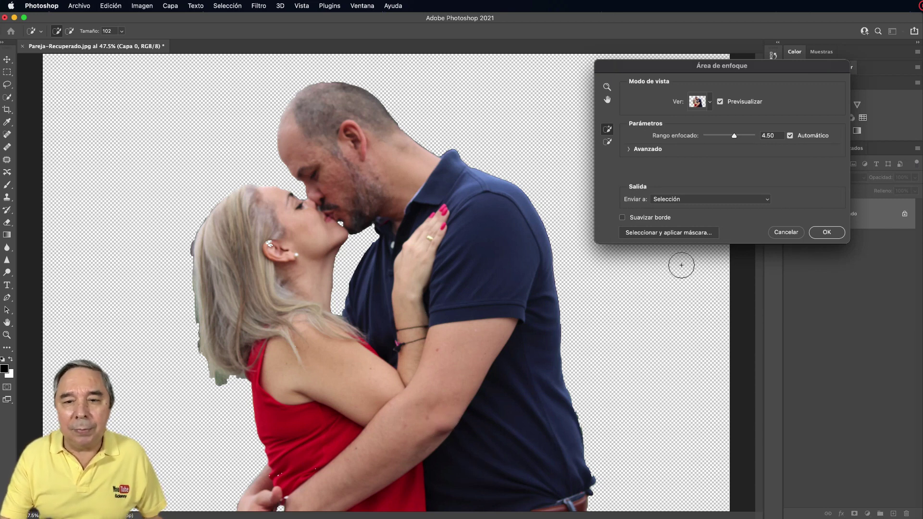
Send the selection to Select and Mask and apply Refine Hair.
{"action": "left_click", "coordinate": [673, 232]}
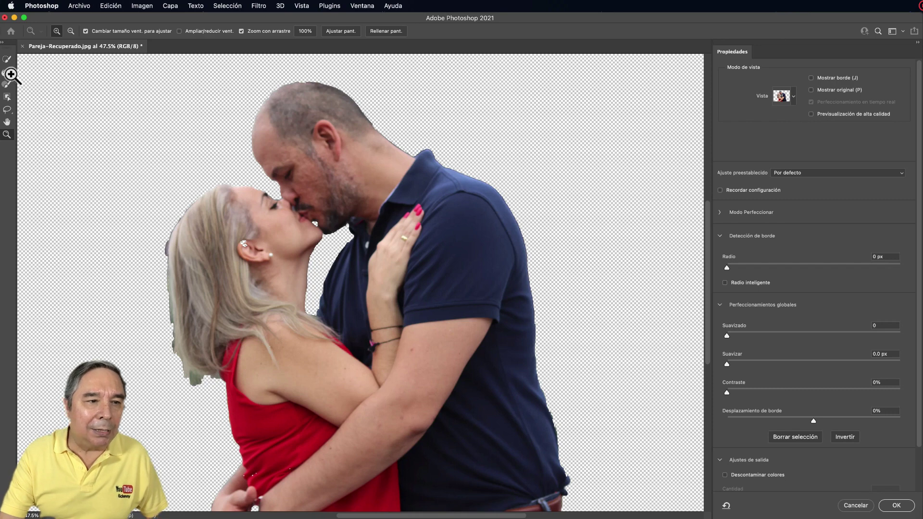
{"action": "left_click", "coordinate": [7, 72]}
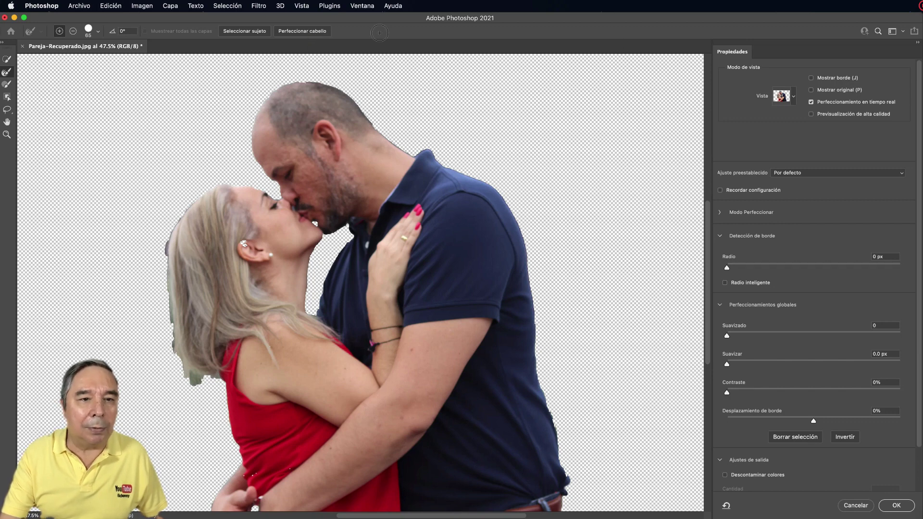
{"action": "left_click", "coordinate": [302, 30]}
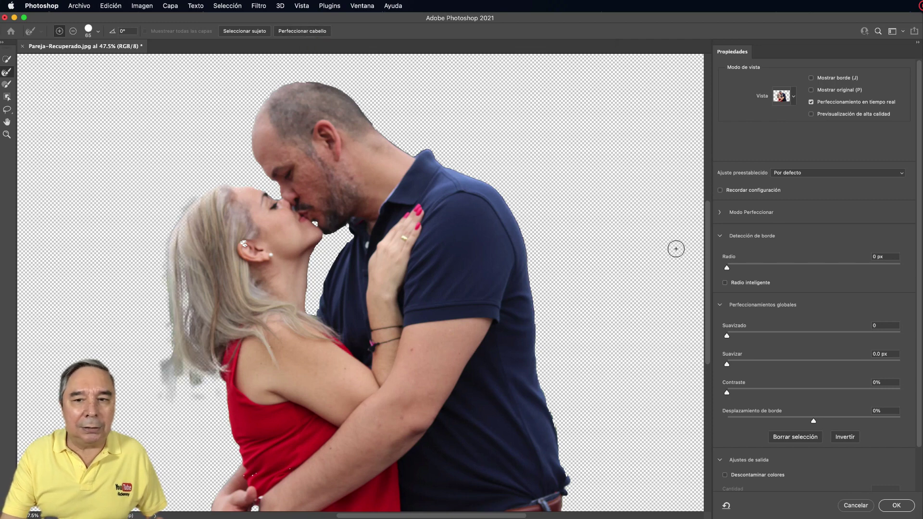
Try Según el objeto and Según el color refine modes, ending on Según el objeto.
{"action": "left_click", "coordinate": [720, 212]}
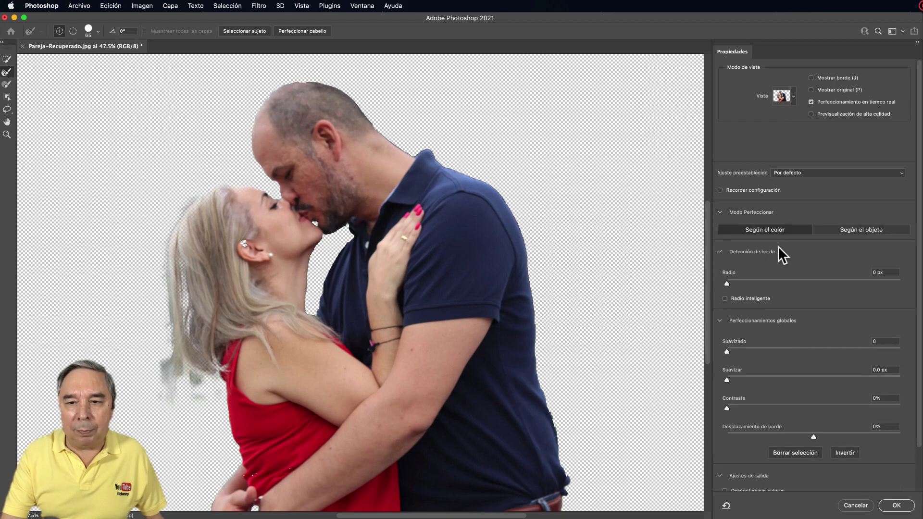
{"action": "left_click", "coordinate": [856, 227]}
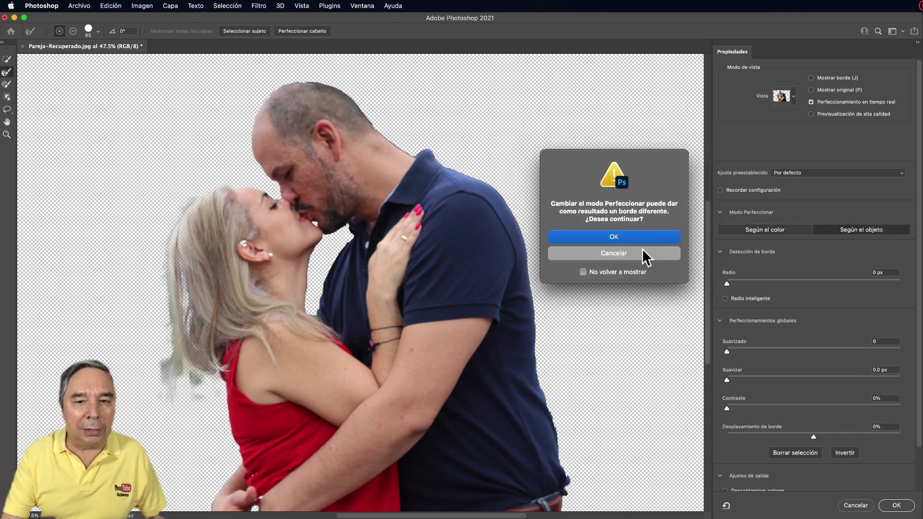
{"action": "left_click", "coordinate": [618, 238]}
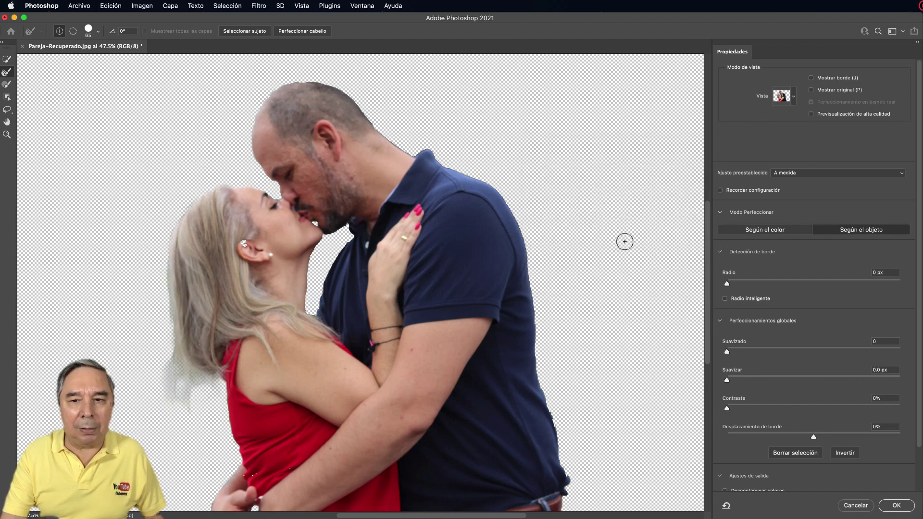
{"action": "left_click", "coordinate": [766, 228]}
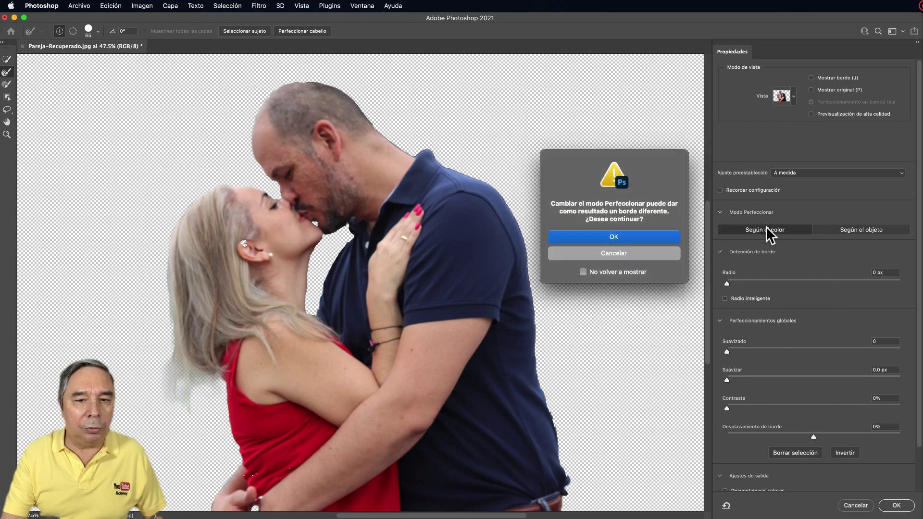
{"action": "left_click", "coordinate": [622, 237]}
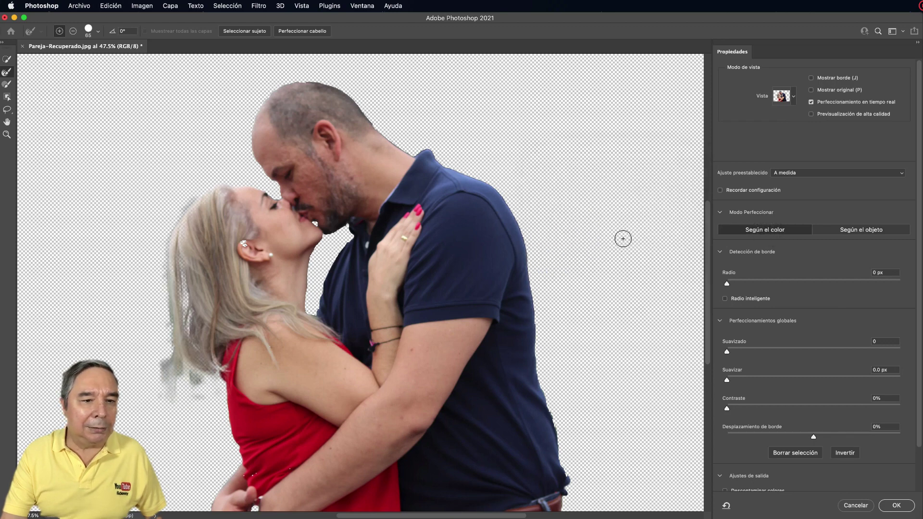
{"action": "left_click", "coordinate": [840, 228]}
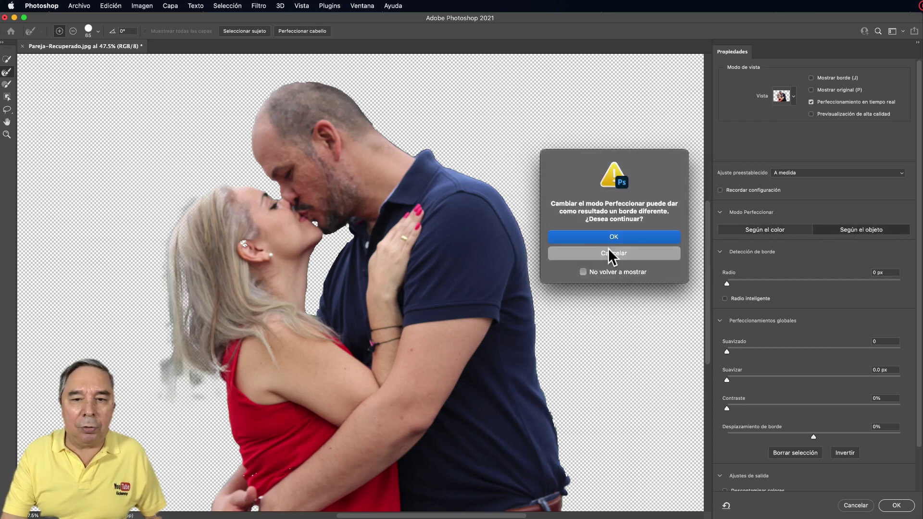
{"action": "left_click", "coordinate": [608, 238]}
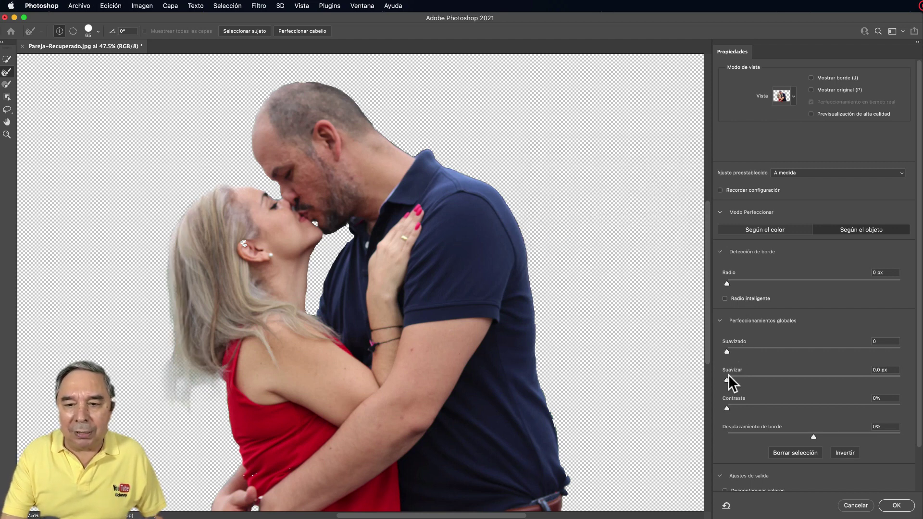
Set Suavizar to 4.3 px and Desplazar borde to -18% after trying +43%.
{"action": "left_click", "coordinate": [767, 373]}
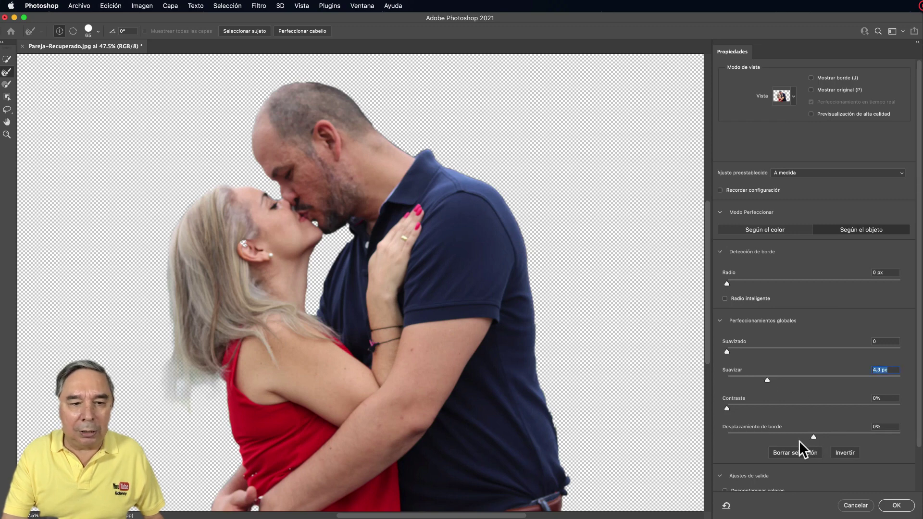
{"action": "left_click_drag", "start_coordinate": [813, 436], "coordinate": [850, 428]}
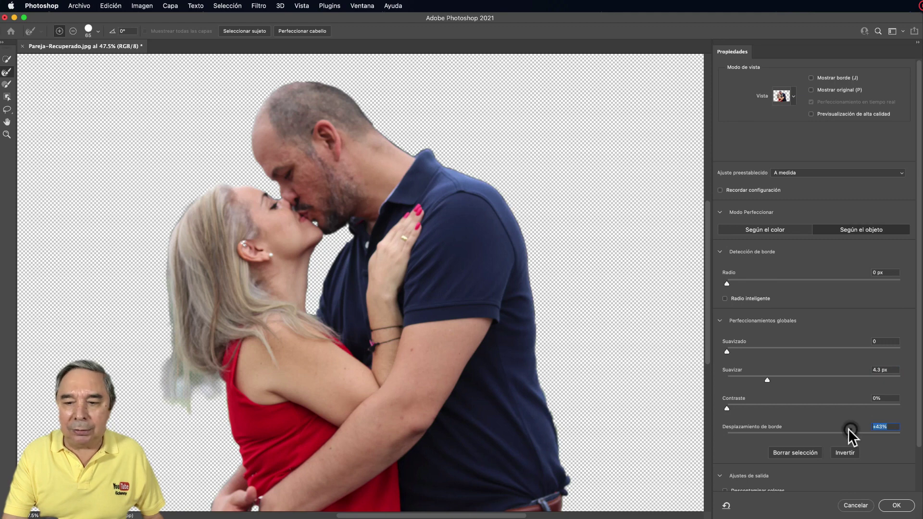
{"action": "left_click_drag", "start_coordinate": [847, 437], "coordinate": [812, 439]}
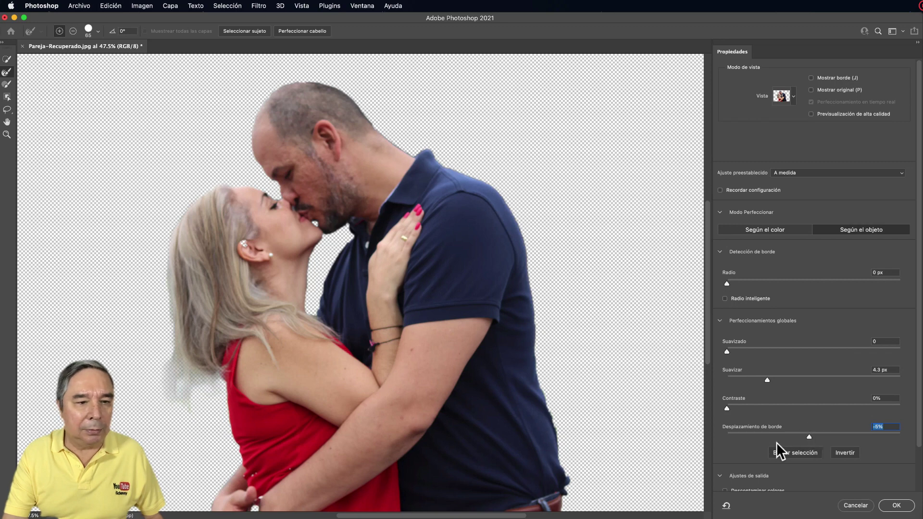
{"action": "left_click_drag", "start_coordinate": [805, 435], "coordinate": [798, 436]}
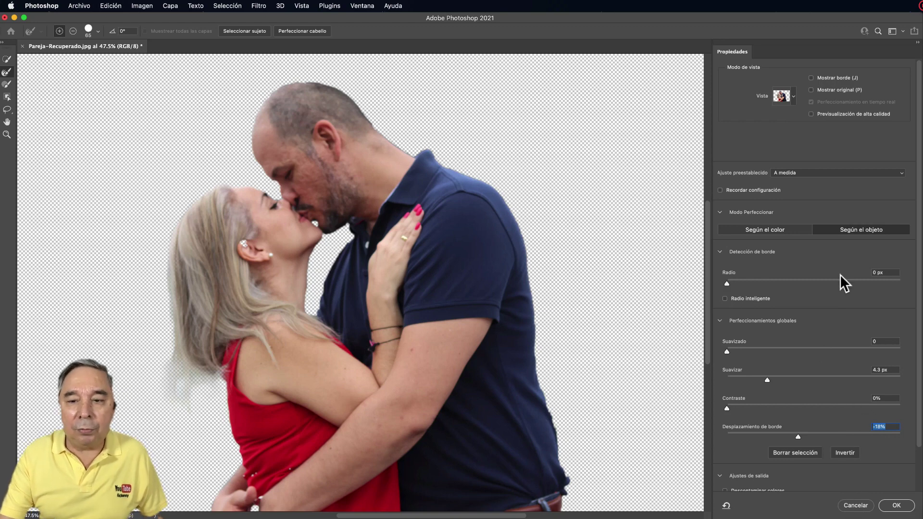
{"action": "scroll", "coordinate": [846, 289], "scroll_direction": "down", "scroll_amount": 1}
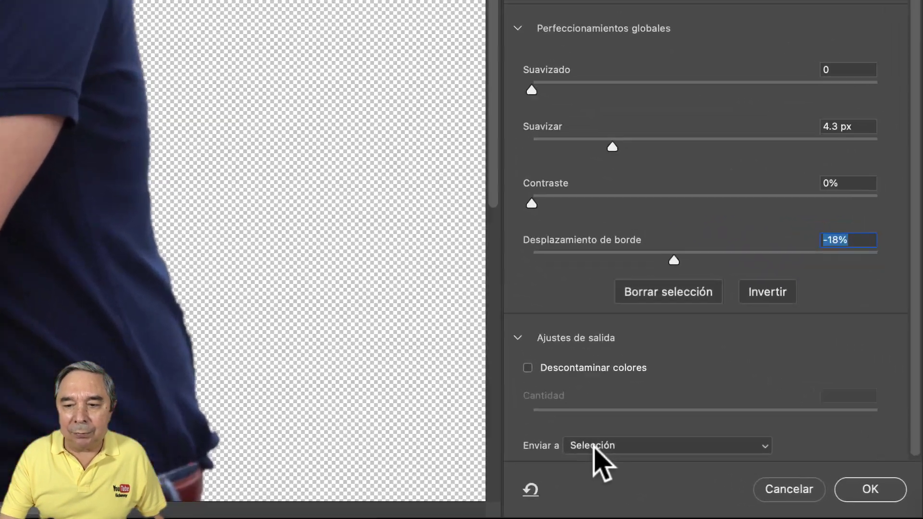
Output the refinement as a new layer with layer mask, creating Fondo copia.
{"action": "left_click", "coordinate": [642, 441]}
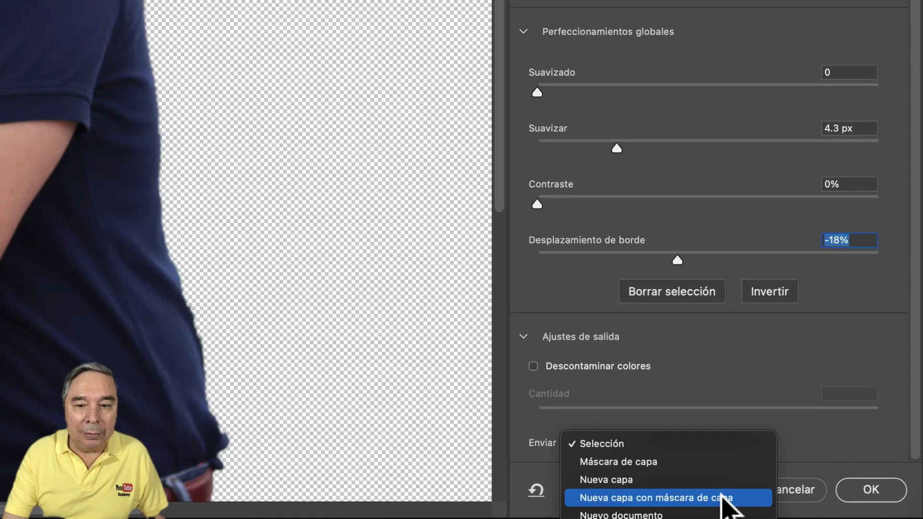
{"action": "left_click", "coordinate": [723, 499]}
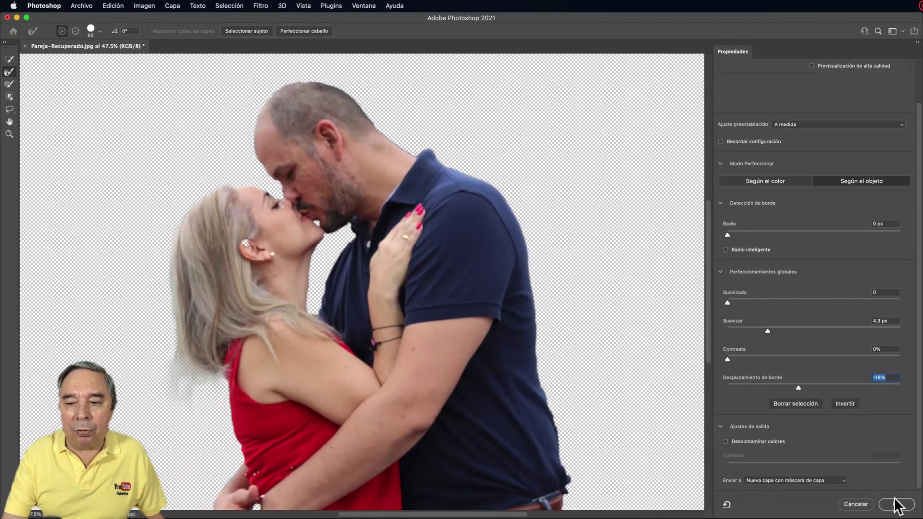
{"action": "left_click", "coordinate": [895, 501]}
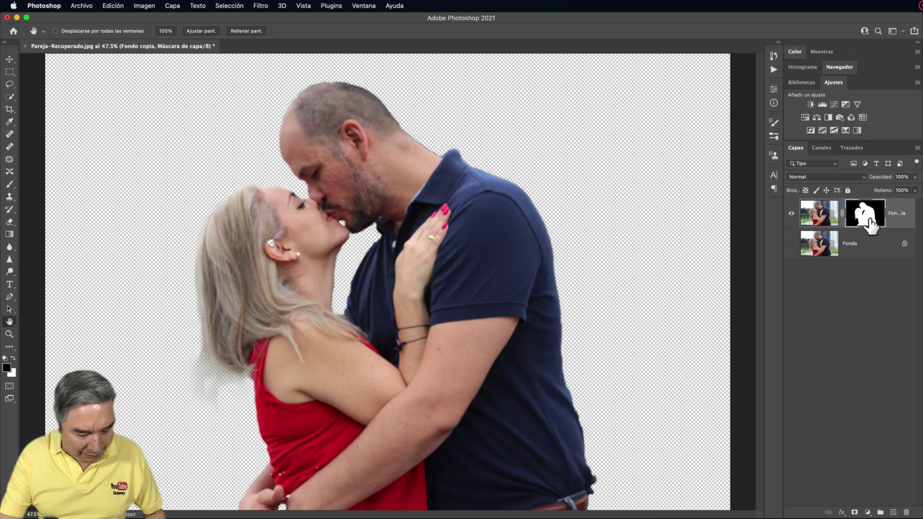
View the Fondo copia mask alone, select the Brush tool, and set white as foreground.
{"action": "left_click", "coordinate": [871, 223], "text": "alt"}
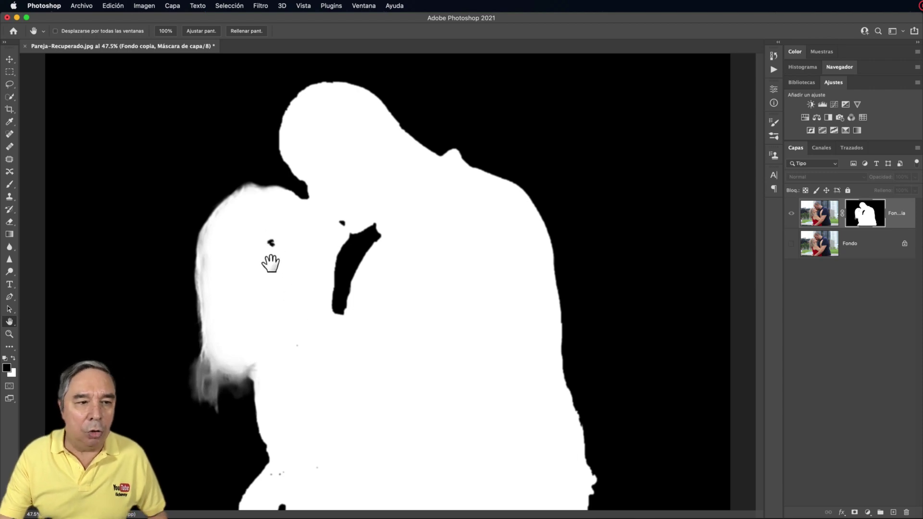
{"action": "left_click", "coordinate": [12, 182]}
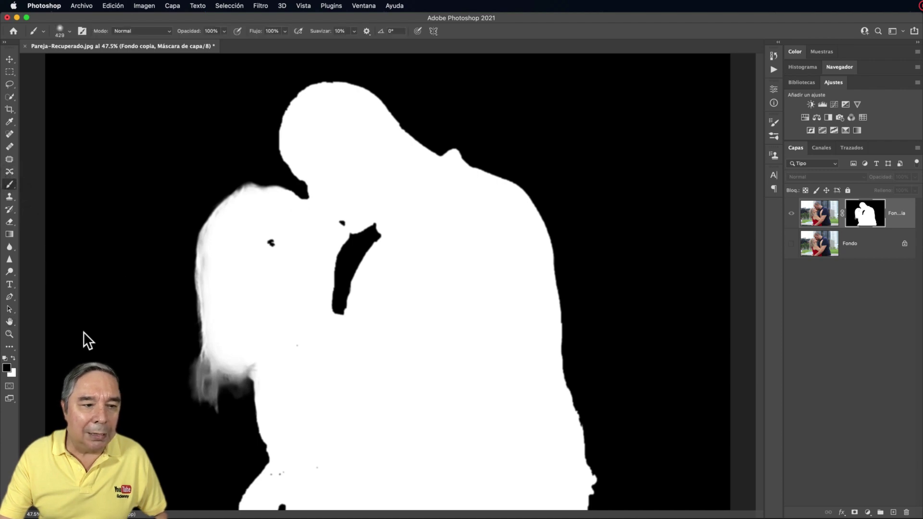
{"action": "left_click", "coordinate": [14, 358]}
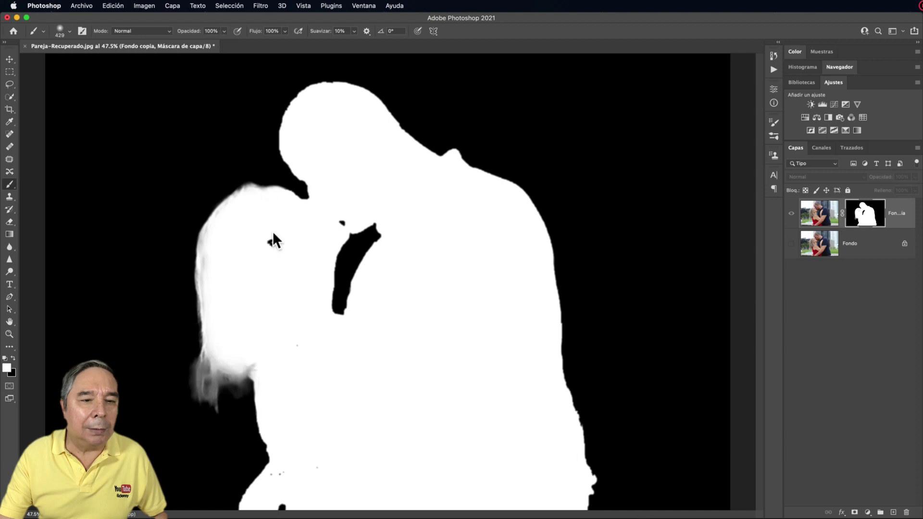
Set the brush size to 93 px.
{"action": "left_click", "coordinate": [69, 31]}
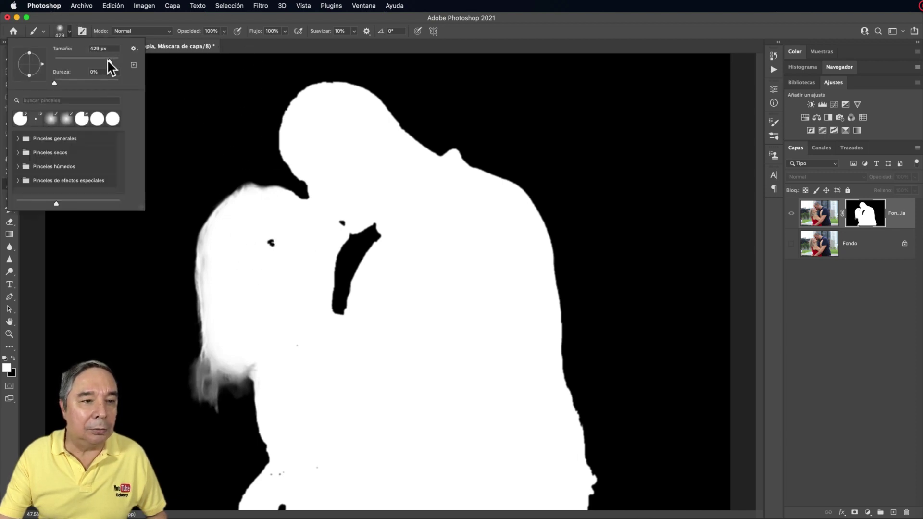
{"action": "left_click_drag", "start_coordinate": [106, 59], "coordinate": [83, 61]}
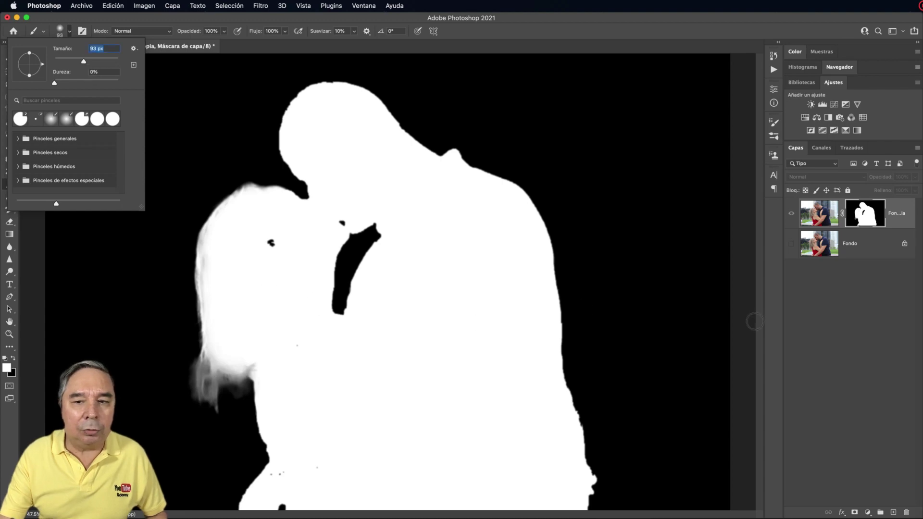
{"action": "left_click", "coordinate": [846, 321]}
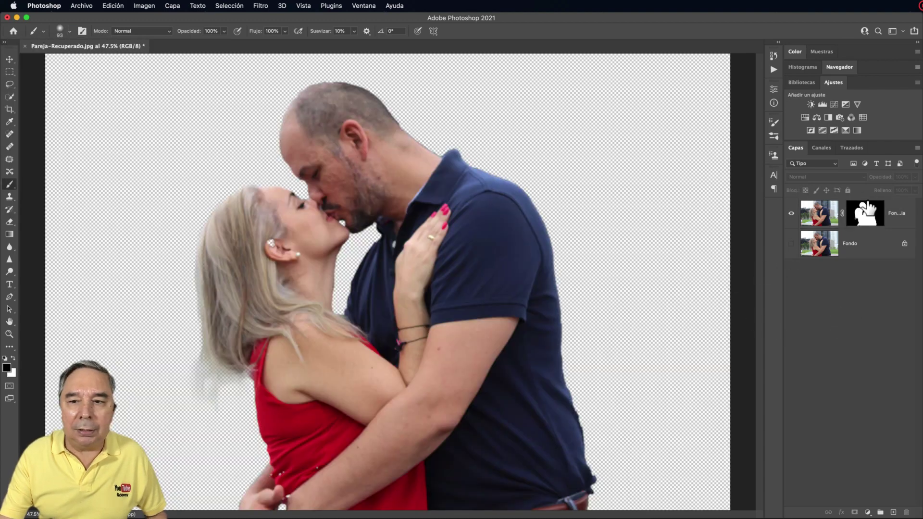
Paint white over the dark specks in the Fondo copia mask, then return to the composite view.
{"action": "left_click", "coordinate": [864, 224], "text": "alt"}
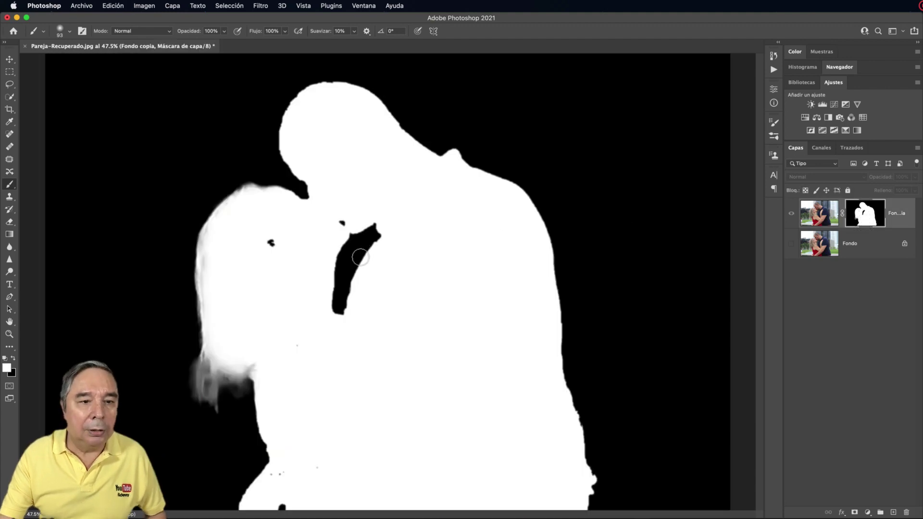
{"action": "left_click", "coordinate": [270, 247]}
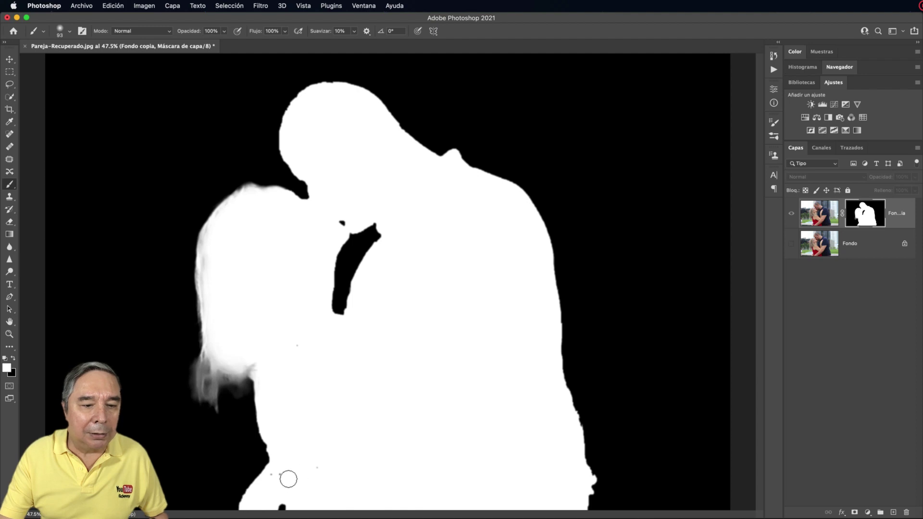
{"action": "left_click_drag", "start_coordinate": [272, 477], "coordinate": [320, 468]}
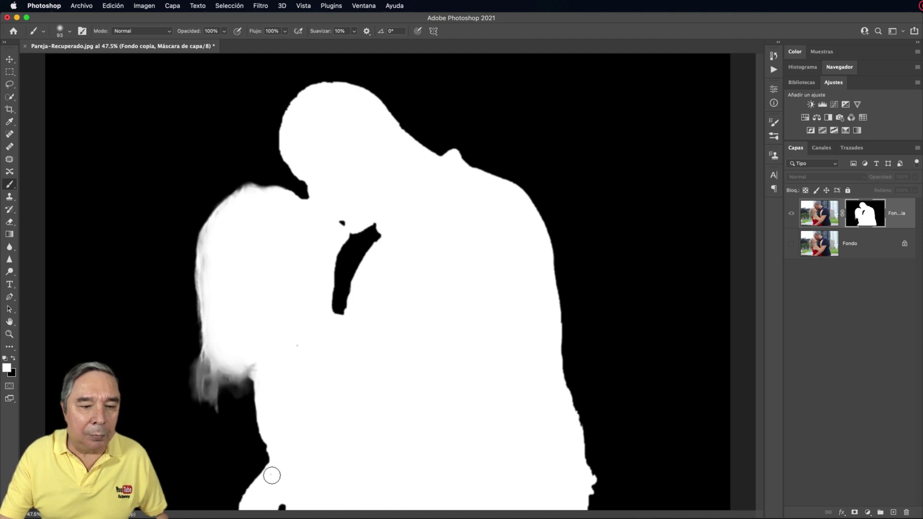
{"action": "left_click", "coordinate": [440, 337]}
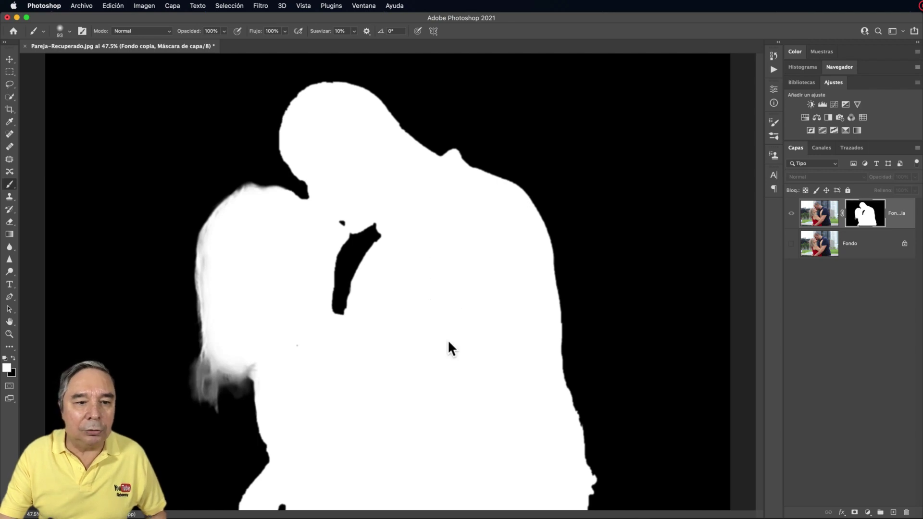
{"action": "left_click", "coordinate": [295, 336]}
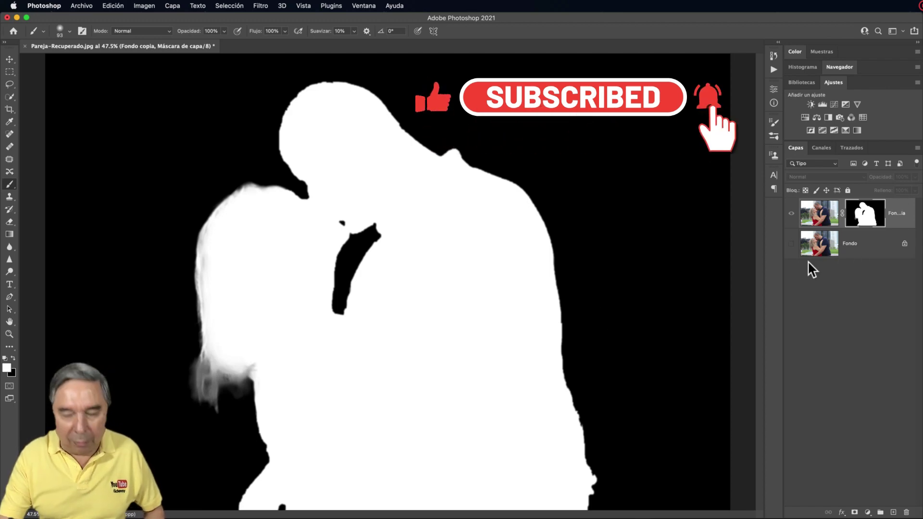
{"action": "left_click", "coordinate": [860, 219], "text": "alt"}
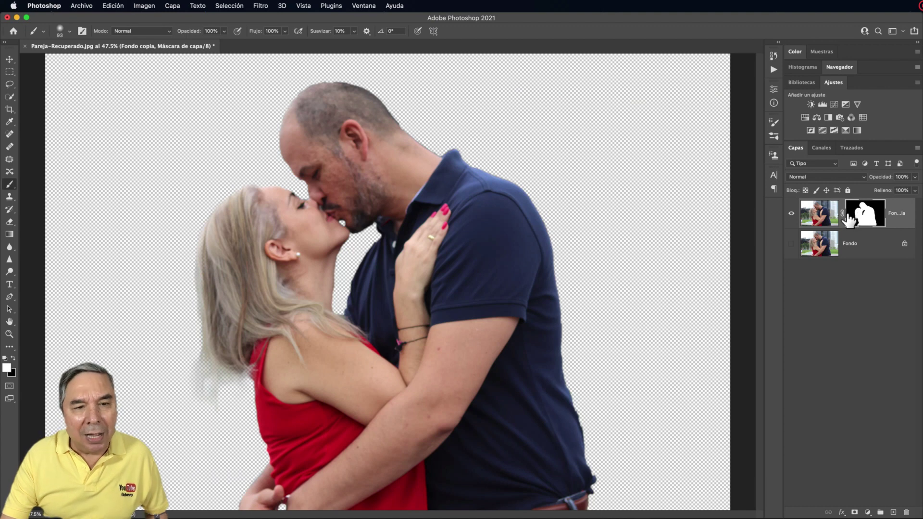
Target the layer's image pixels instead of the mask and open the Filtro > Enfocar submenu.
{"action": "left_click", "coordinate": [821, 215]}
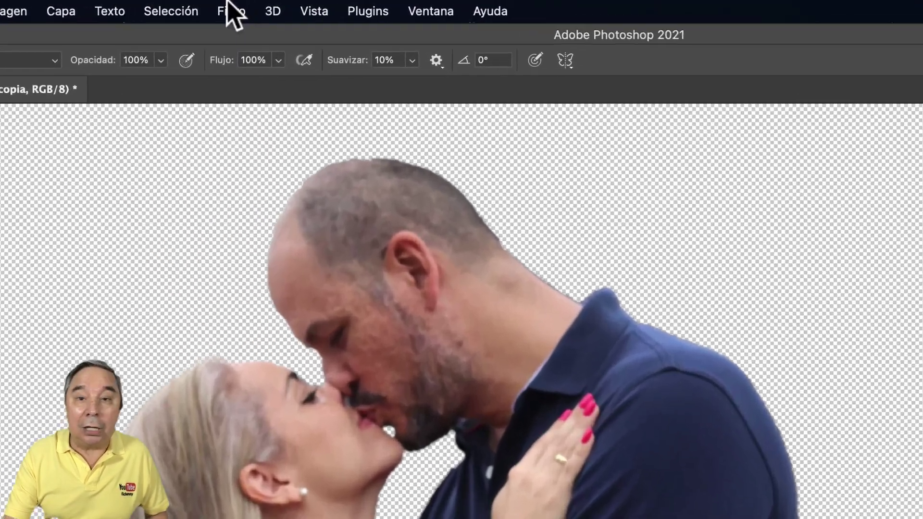
{"action": "left_click", "coordinate": [259, 5]}
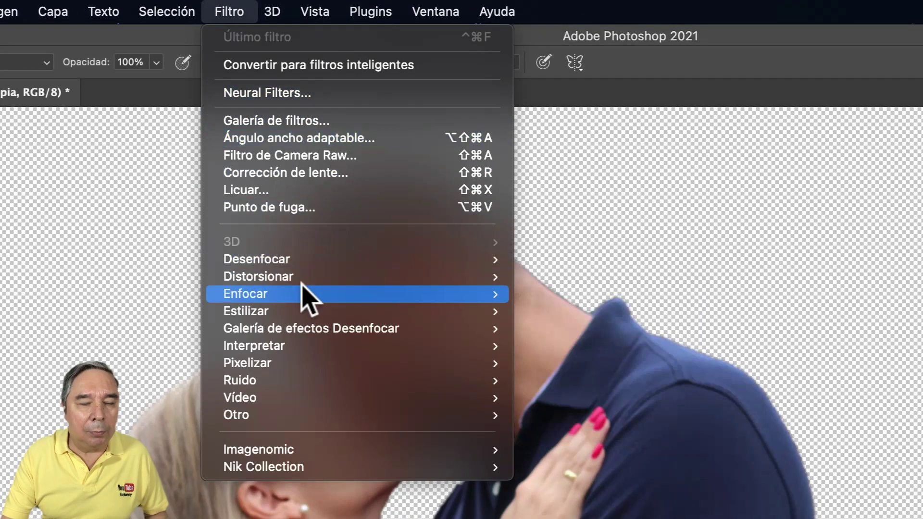
{"action": "mouse_move", "coordinate": [245, 293]}
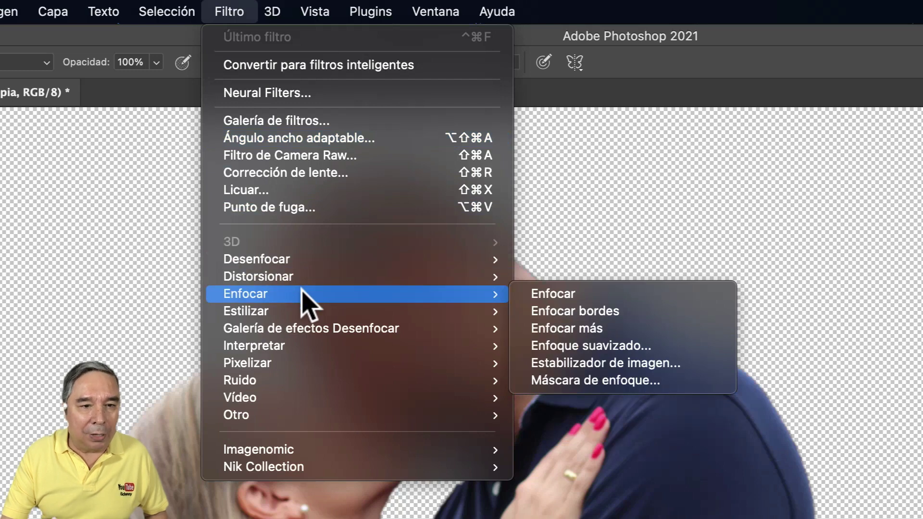
Open Enfoque suavizado with Cantidad 156% and Radio 1.8 px, previewing the couple's faces at 100%.
{"action": "left_click", "coordinate": [625, 346]}
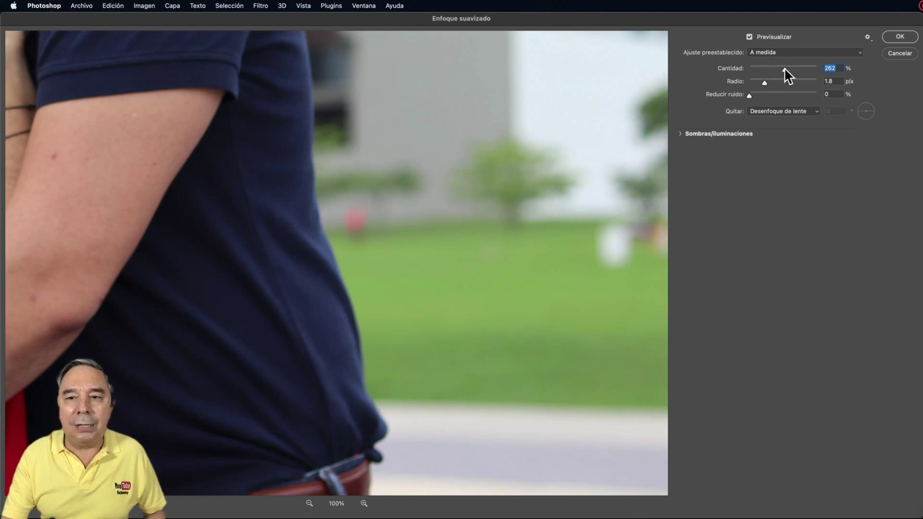
{"action": "left_click_drag", "start_coordinate": [783, 68], "coordinate": [775, 69]}
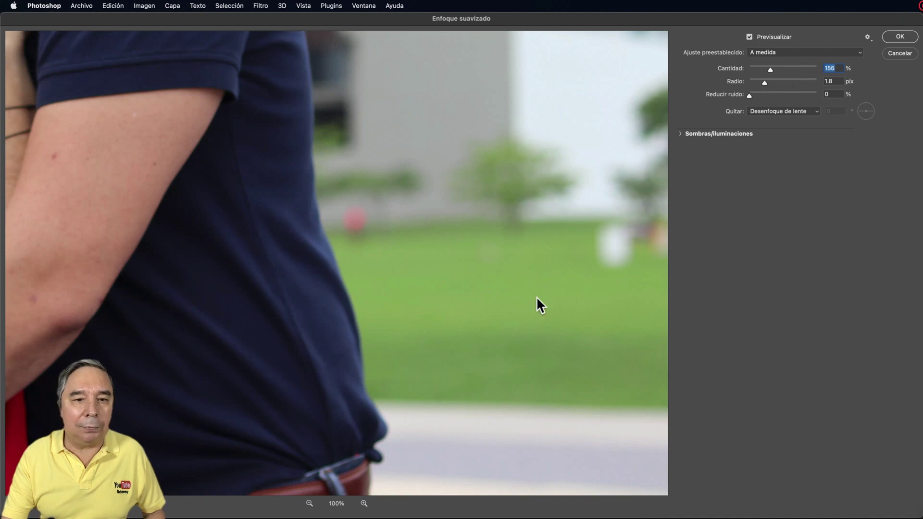
{"action": "left_click", "coordinate": [309, 503]}
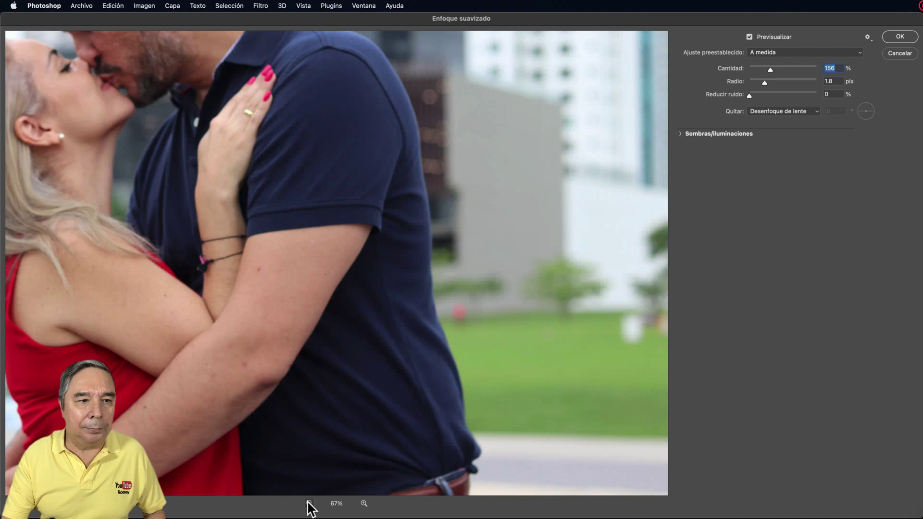
{"action": "mouse_move", "coordinate": [257, 239]}
{"action": "left_mouse_down"}
{"action": "mouse_move", "coordinate": [367, 304]}
{"action": "mouse_move", "coordinate": [380, 291]}
{"action": "left_mouse_up"}
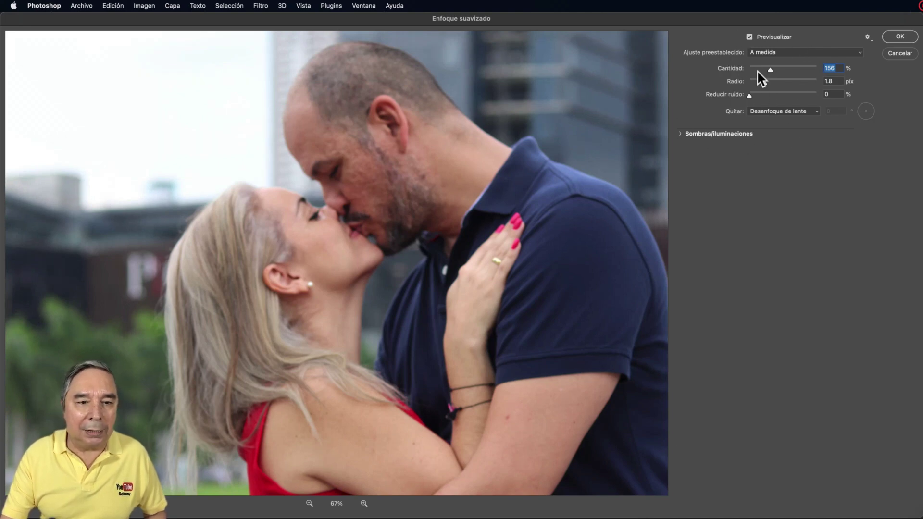
{"action": "left_click", "coordinate": [364, 503]}
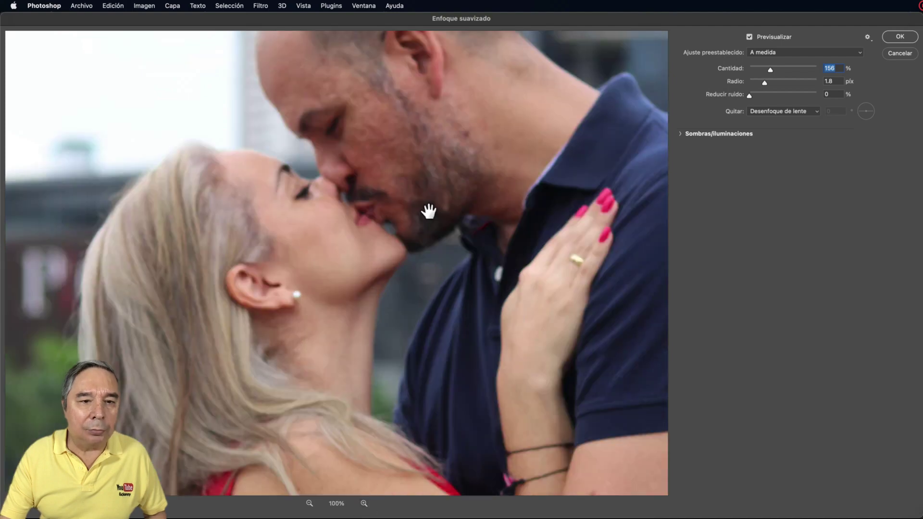
{"action": "left_click_drag", "start_coordinate": [428, 208], "coordinate": [412, 229]}
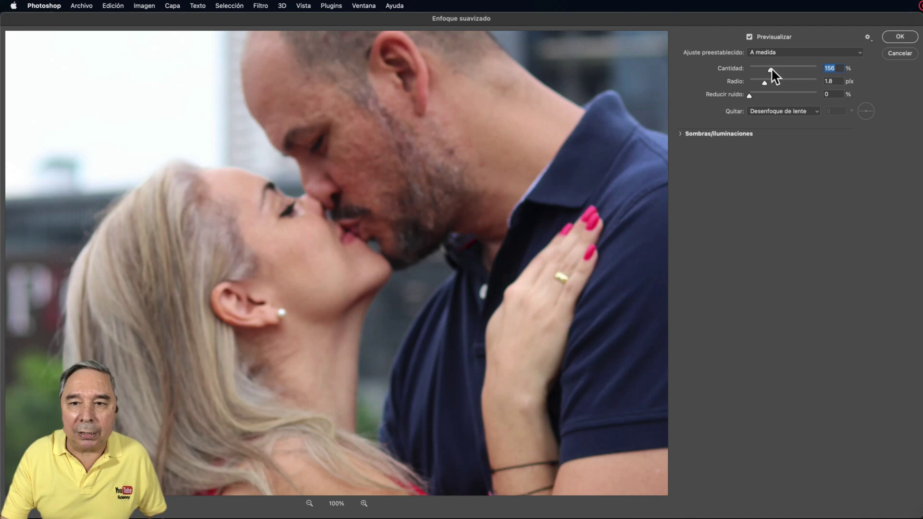
Raise Smart Sharpen Cantidad to 383% and set Radio to 10.0 px.
{"action": "left_click_drag", "start_coordinate": [771, 68], "coordinate": [802, 73]}
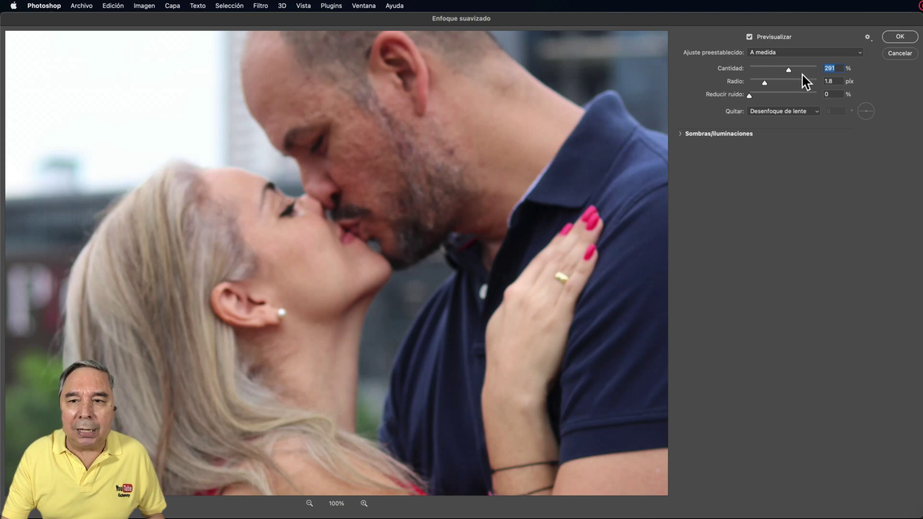
{"action": "key", "text": "Up"}
{"action": "key", "text": "Up"}
{"action": "key", "text": "Up"}
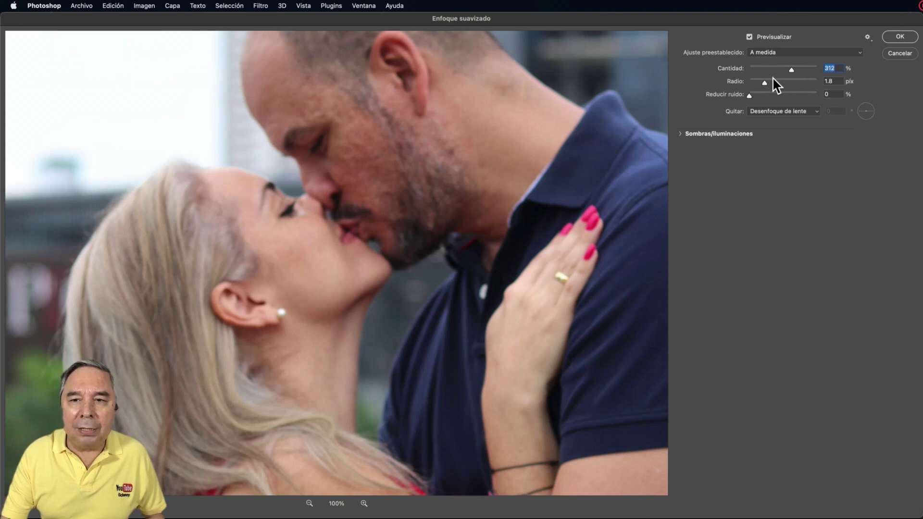
{"action": "key", "text": "Up"}
{"action": "key", "text": "Up"}
{"action": "key", "text": "Up"}
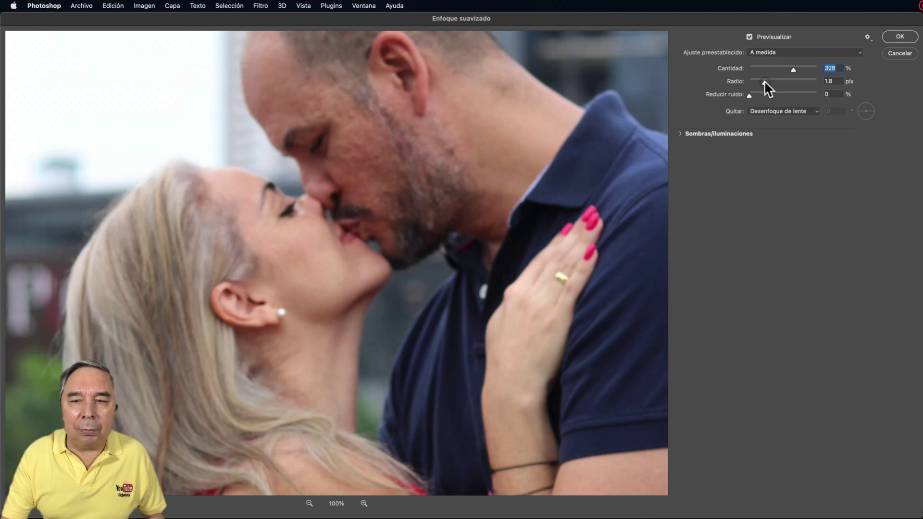
{"action": "key", "text": "Up"}
{"action": "key", "text": "Up"}
{"action": "key", "text": "Up"}
{"action": "key", "text": "Up"}
{"action": "key", "text": "Up"}
{"action": "key", "text": "Up"}
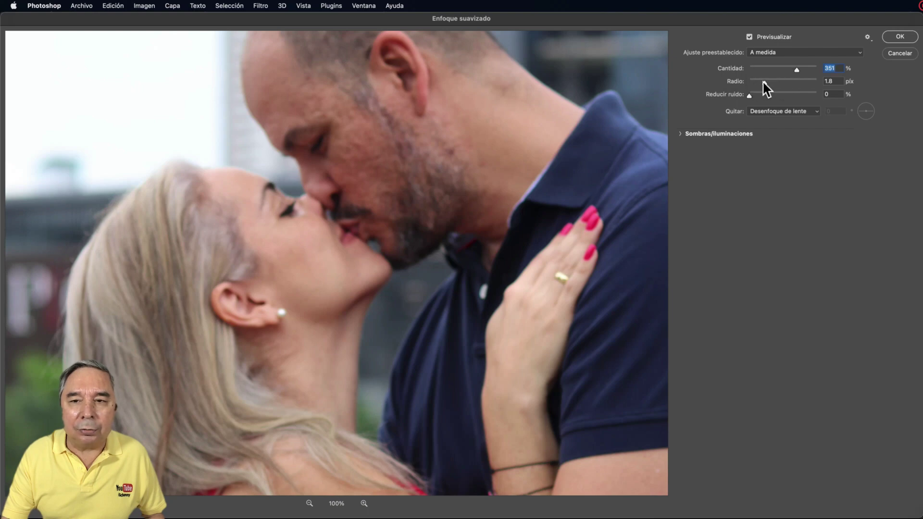
{"action": "key", "text": "Up"}
{"action": "key", "text": "Up"}
{"action": "key", "text": "Up"}
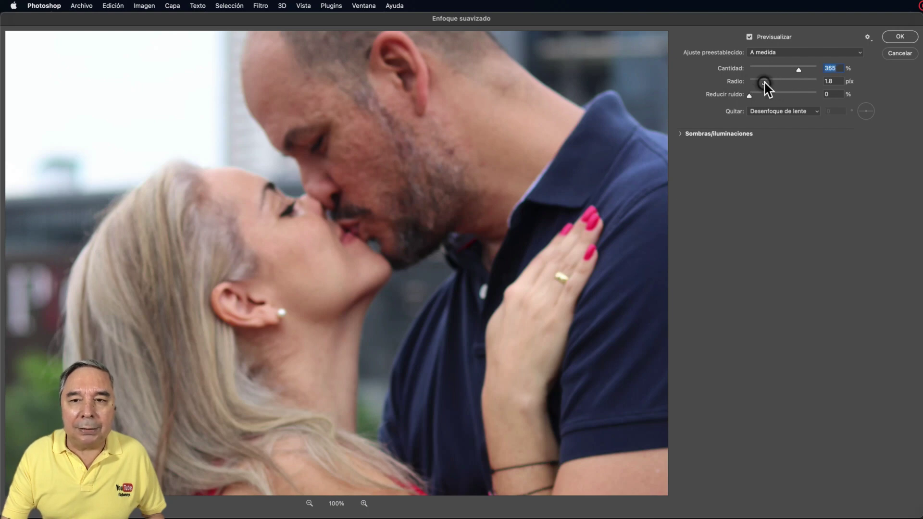
{"action": "key", "text": "Up"}
{"action": "key", "text": "Up"}
{"action": "key", "text": "Up"}
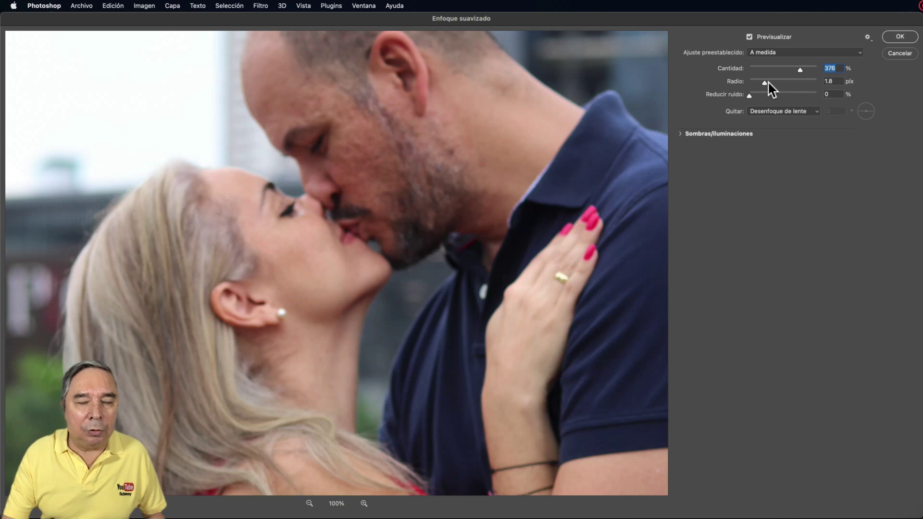
{"action": "key", "text": "Up"}
{"action": "key", "text": "Up"}
{"action": "key", "text": "Up"}
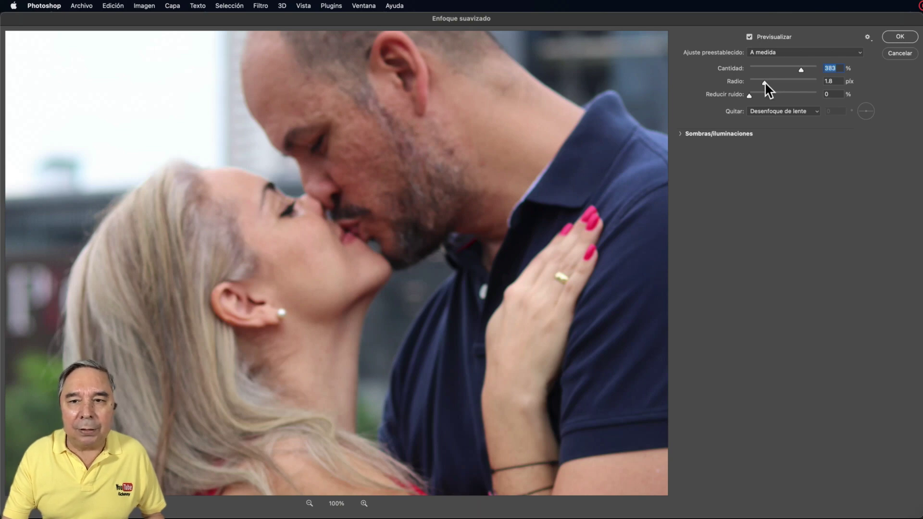
{"action": "left_click_drag", "start_coordinate": [765, 82], "coordinate": [785, 84]}
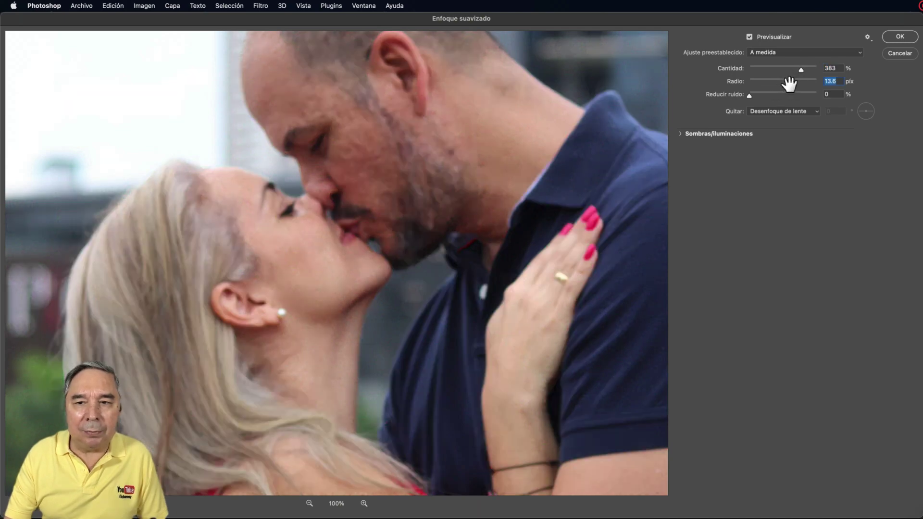
{"action": "left_click_drag", "start_coordinate": [789, 84], "coordinate": [786, 83]}
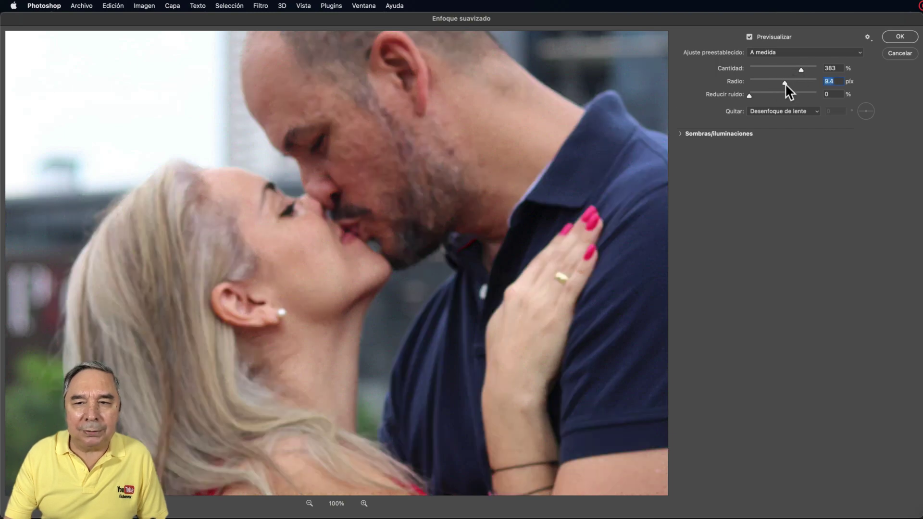
{"action": "key", "text": "Up"}
{"action": "key", "text": "Up"}
{"action": "key", "text": "Up"}
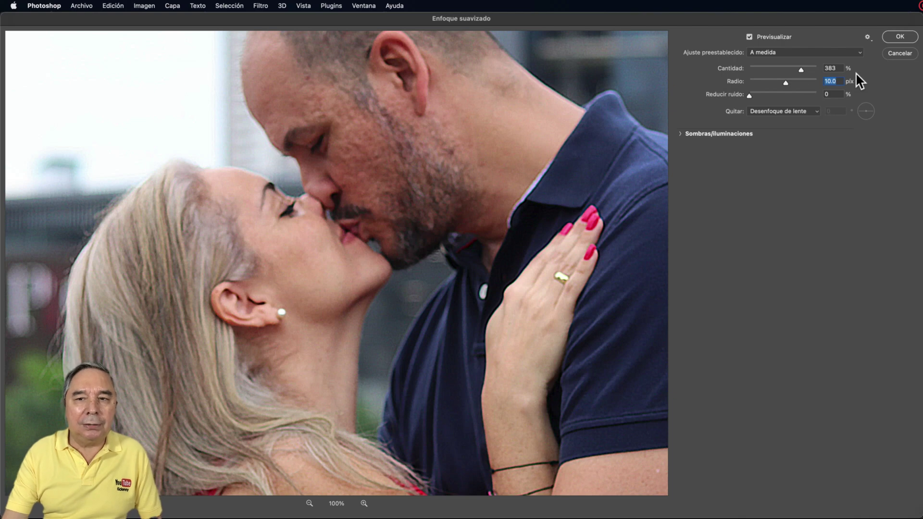
Compare the sharpened preview against the original at 200%, then return to 100%.
{"action": "left_click", "coordinate": [348, 219]}
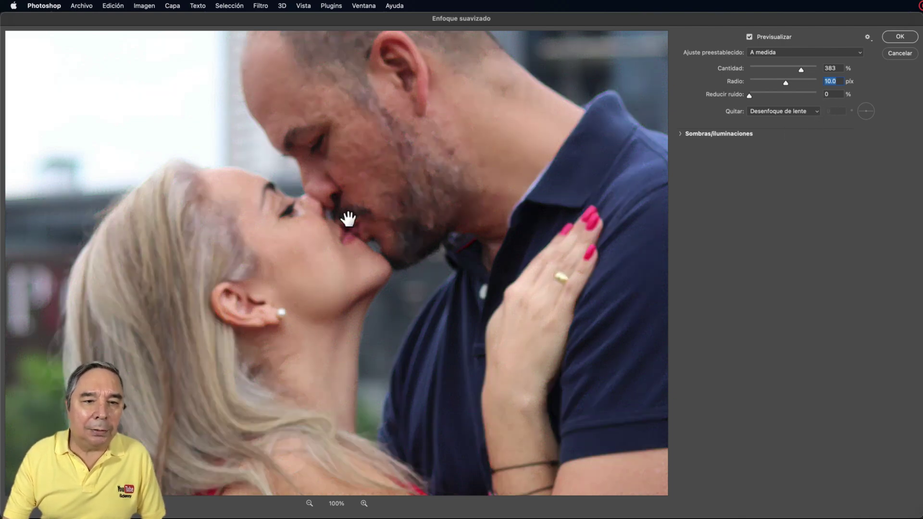
{"action": "left_click", "coordinate": [347, 218]}
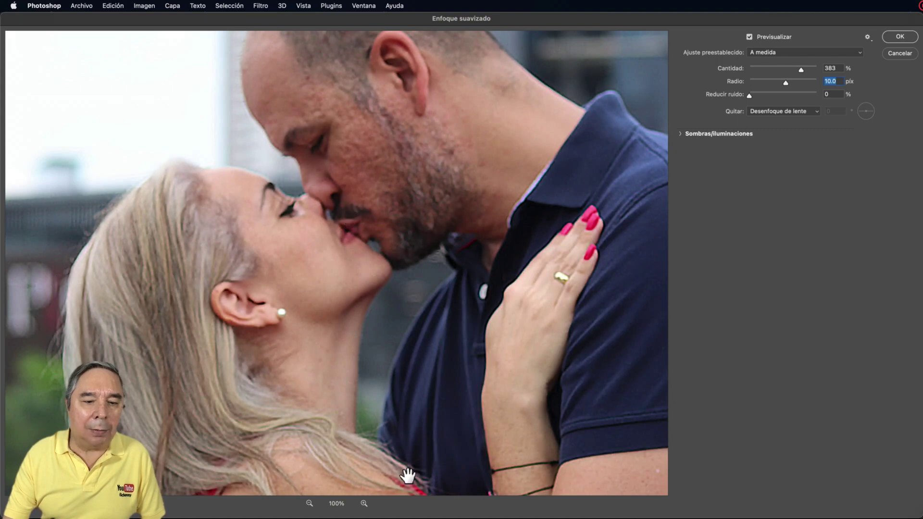
{"action": "left_click", "coordinate": [364, 503]}
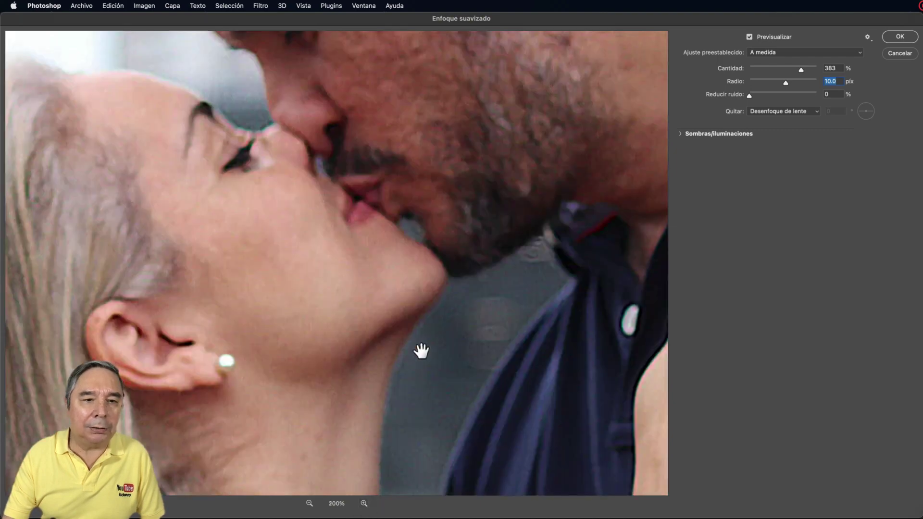
{"action": "left_click", "coordinate": [474, 255]}
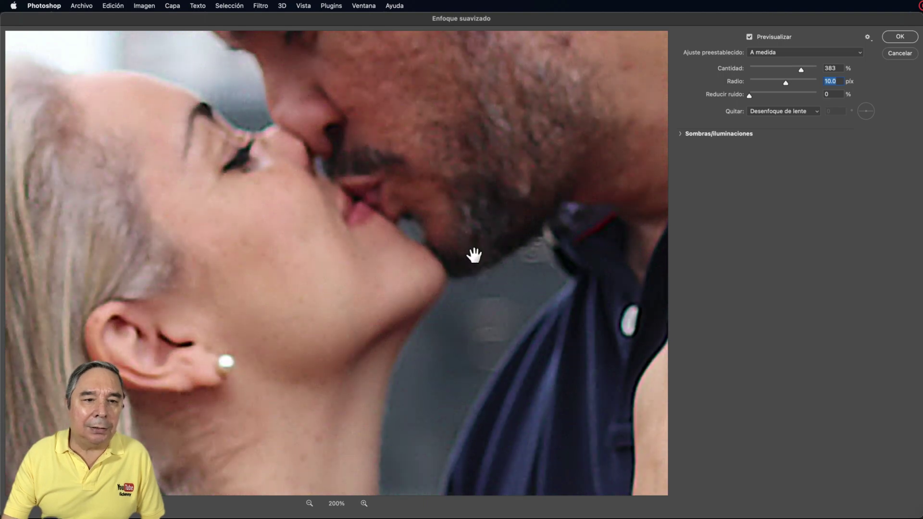
{"action": "left_click", "coordinate": [309, 503]}
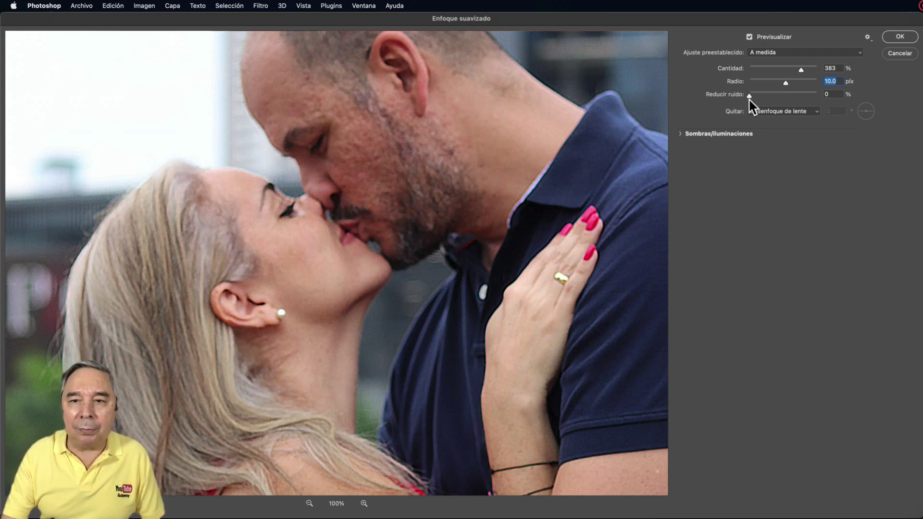
Set Reducir ruido to 38% and check the preview against the original.
{"action": "left_click_drag", "start_coordinate": [749, 97], "coordinate": [764, 95]}
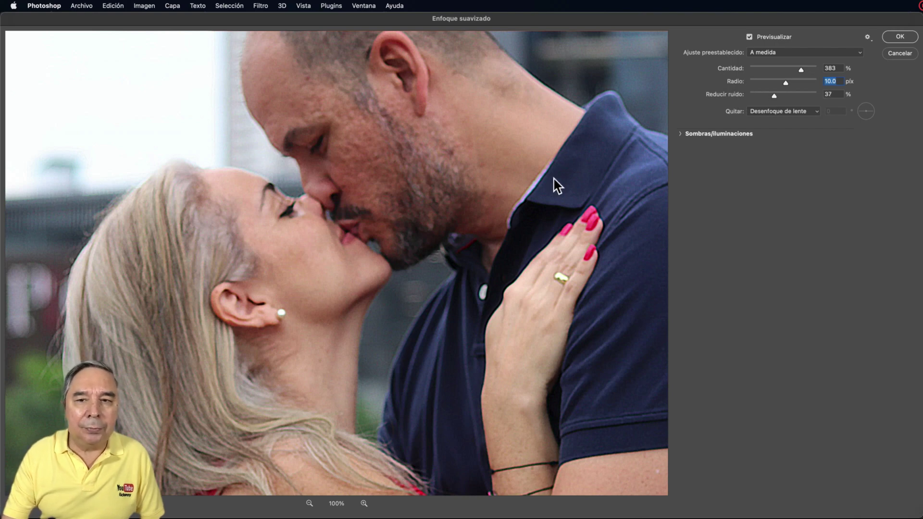
{"action": "key", "text": "Tab"}
{"action": "key", "text": "Up"}
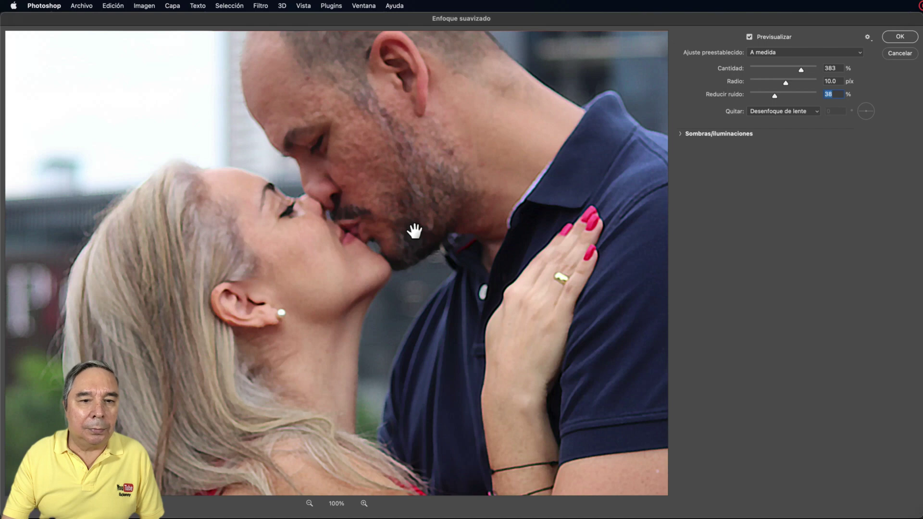
{"action": "left_click", "coordinate": [414, 231]}
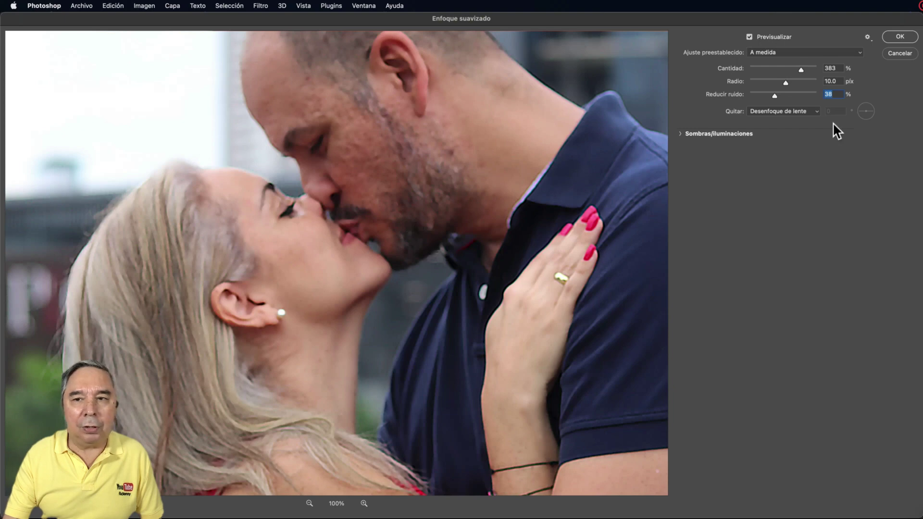
Apply Smart Sharpen, show the Fondo layer, and zoom in on the couple's faces.
{"action": "left_click", "coordinate": [899, 37]}
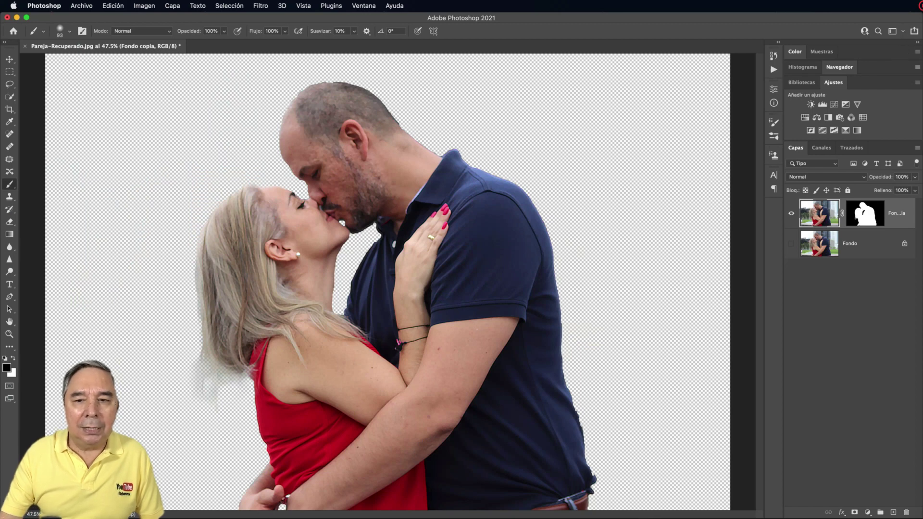
{"action": "left_click", "coordinate": [791, 244]}
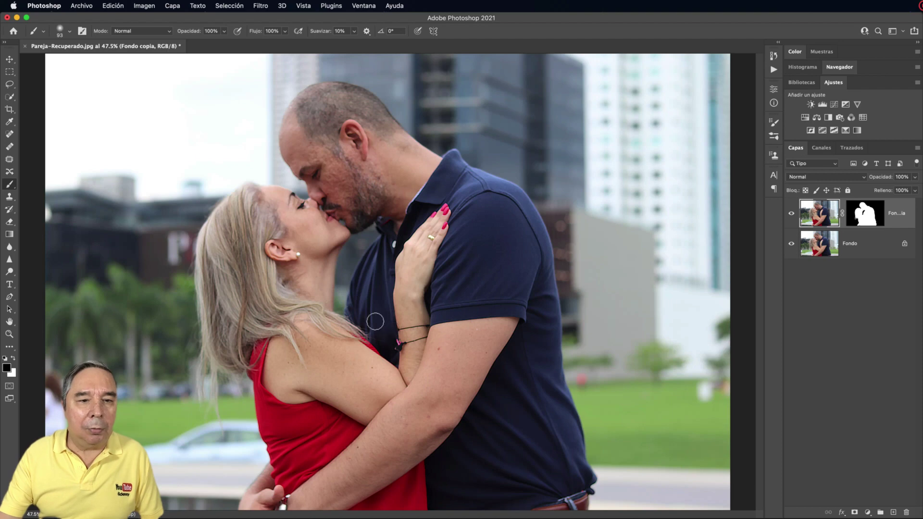
{"action": "scroll", "coordinate": [375, 321], "scroll_direction": "up", "scroll_amount": 3}
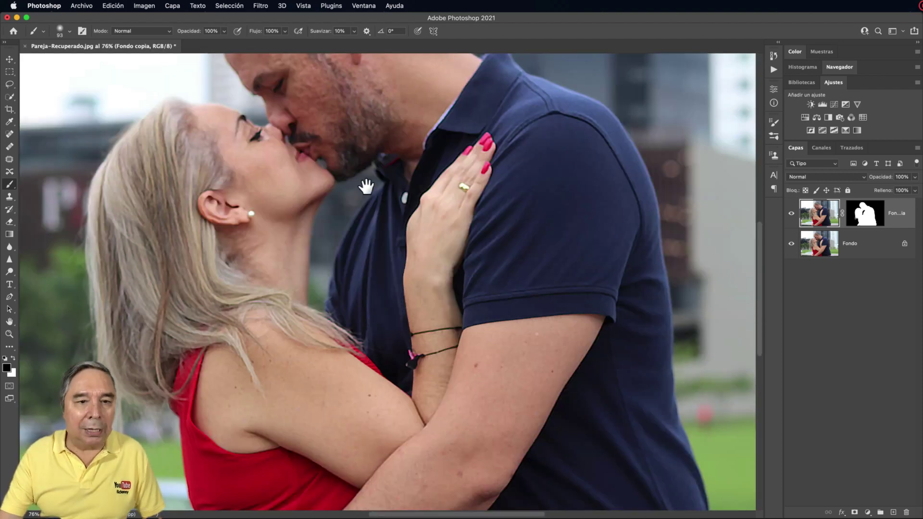
{"action": "left_click_drag", "start_coordinate": [366, 186], "coordinate": [455, 312]}
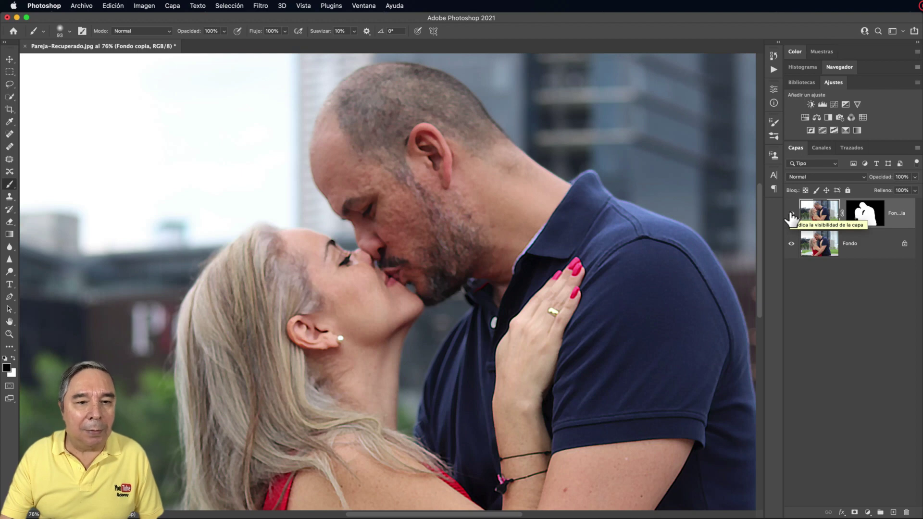
Hide and reshow the sharpened Fondo copia layer to compare it with the original.
{"action": "left_click", "coordinate": [791, 214]}
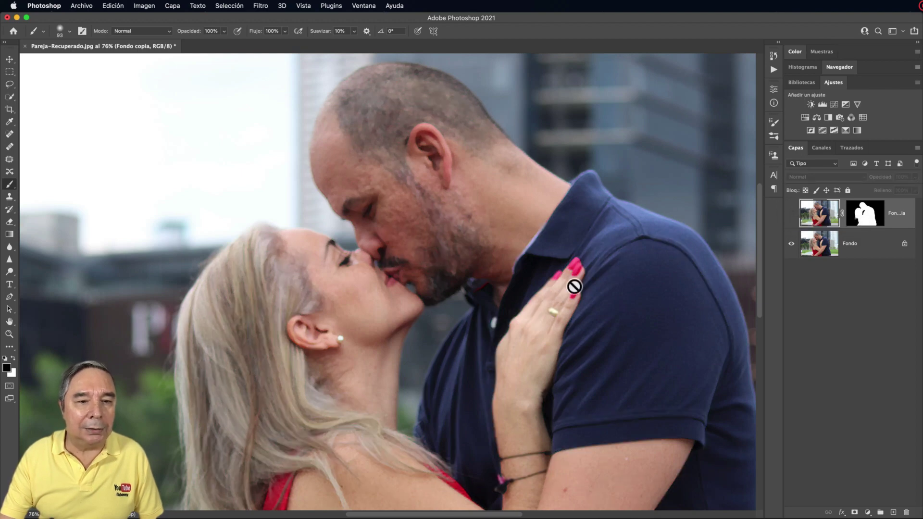
{"action": "scroll", "coordinate": [575, 285], "scroll_direction": "up", "scroll_amount": 5}
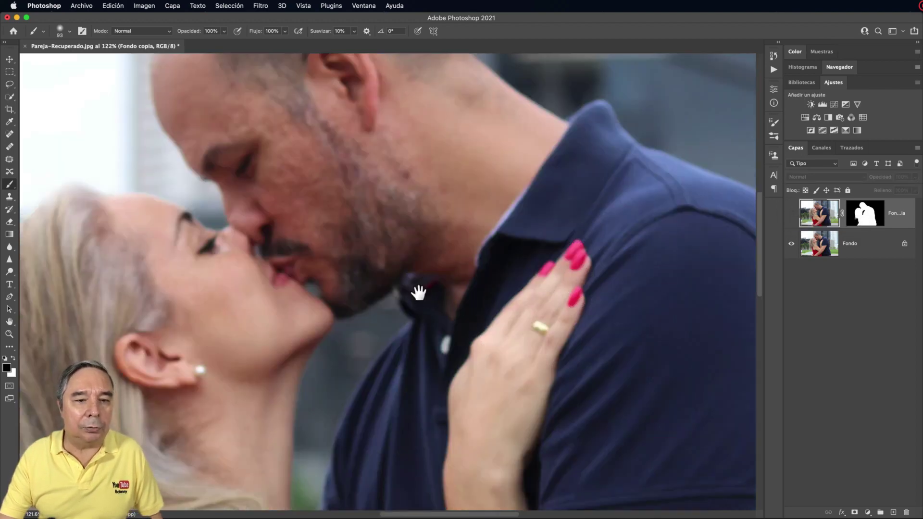
{"action": "left_click_drag", "start_coordinate": [418, 288], "coordinate": [570, 309]}
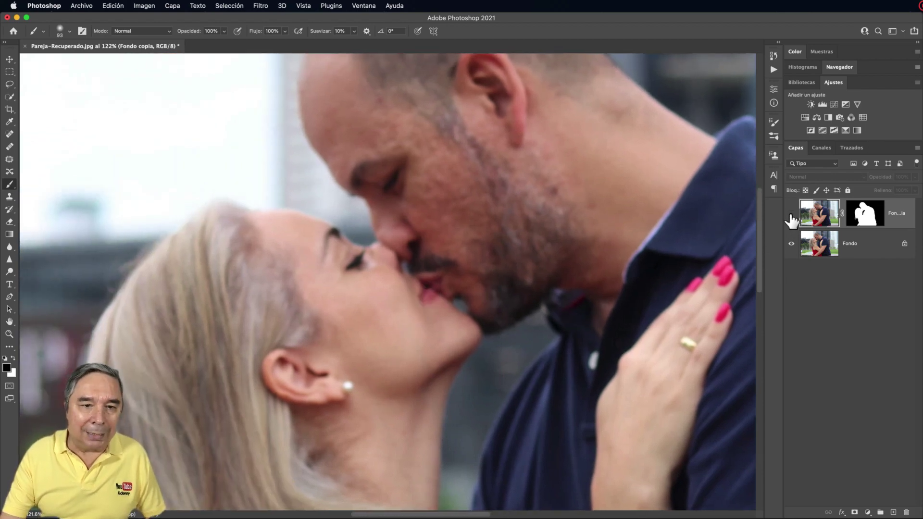
{"action": "left_click", "coordinate": [791, 213]}
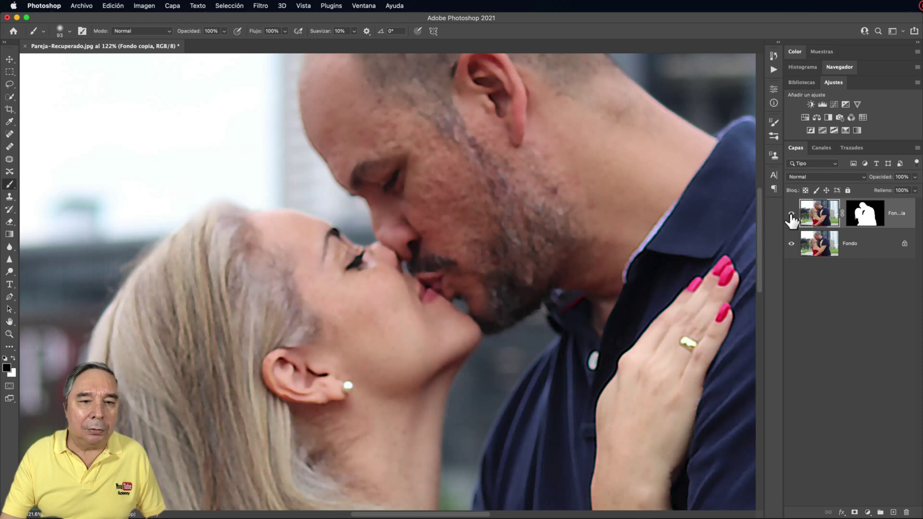
Fit the whole sharpened couple photo in the window using the Hand tool.
{"action": "double_click", "coordinate": [9, 321]}
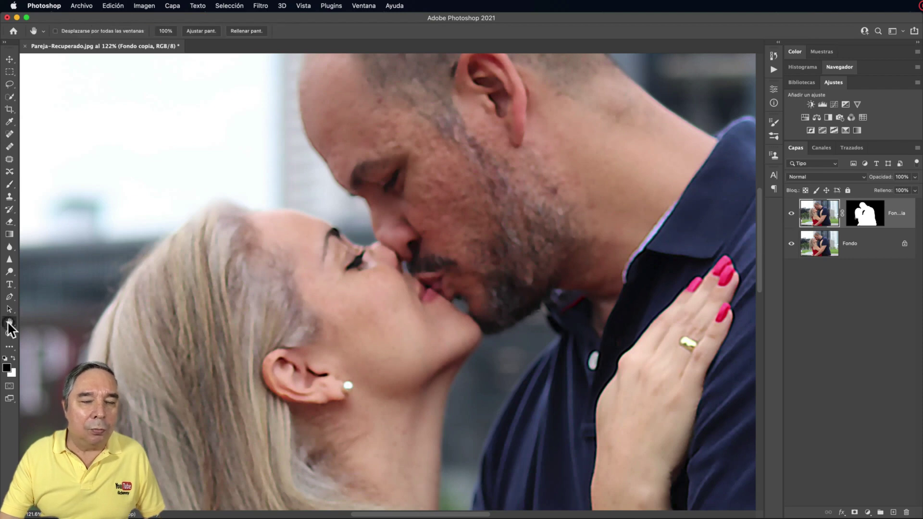